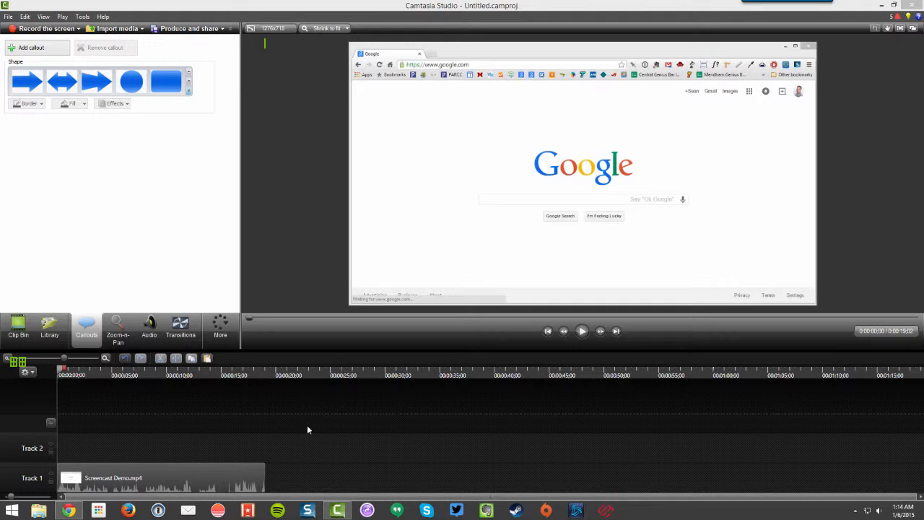
Step: Add a pointy arrow callout at about 0:00:06;25 in the Screencast Demo video
{"action": "left_click_drag", "start_coordinate": [61, 375], "coordinate": [134, 382]}
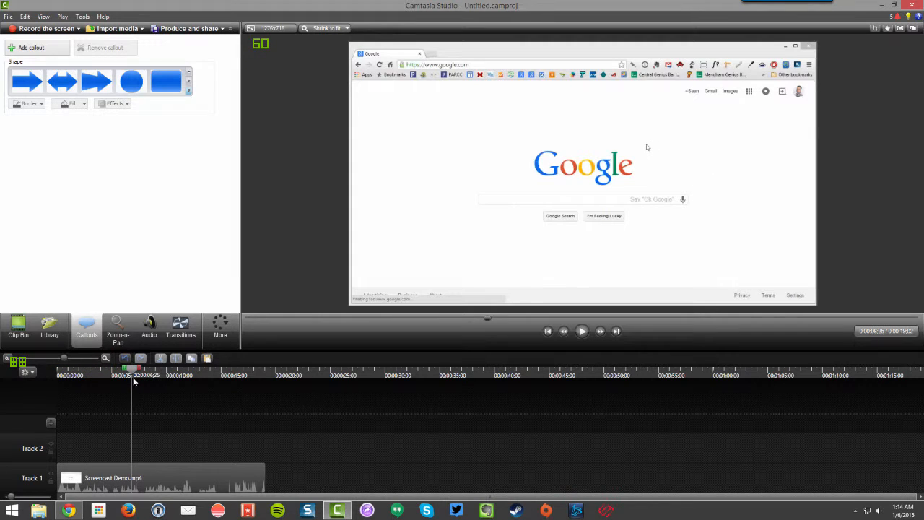
{"action": "left_click", "coordinate": [177, 469]}
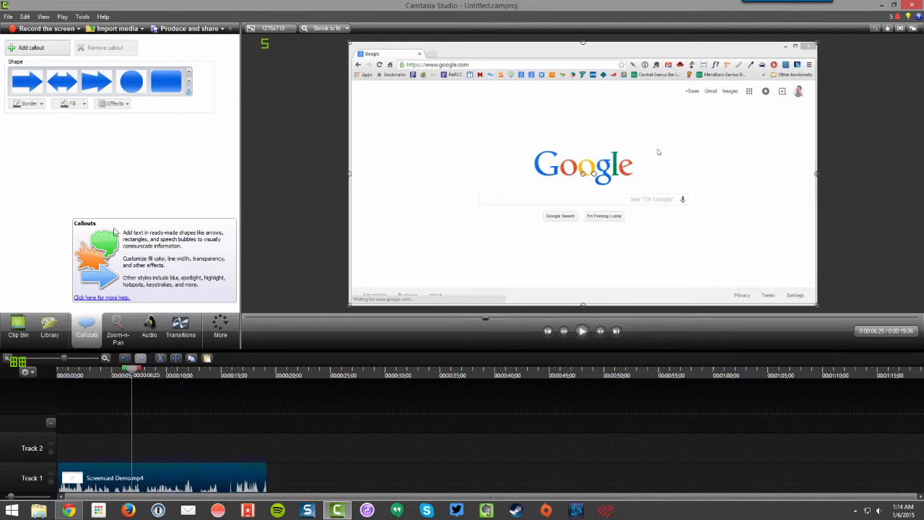
{"action": "left_click", "coordinate": [189, 92]}
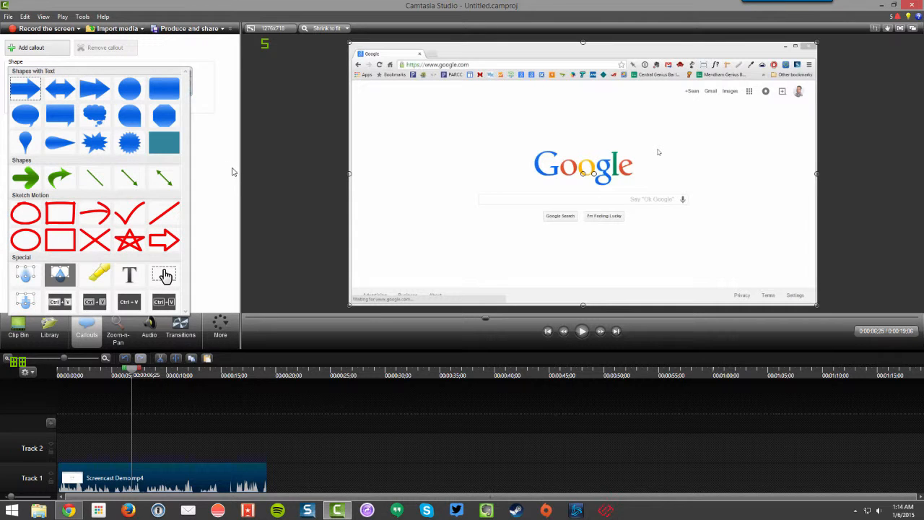
{"action": "left_click", "coordinate": [26, 86]}
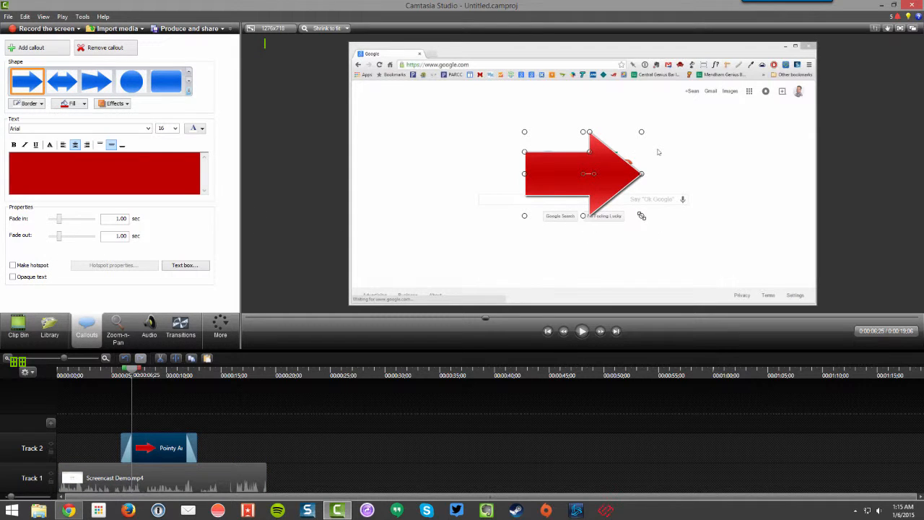
Step: Shrink the arrow callout and place it at an upward angle so its tip points at the google.com address
{"action": "left_click_drag", "start_coordinate": [642, 215], "coordinate": [620, 190]}
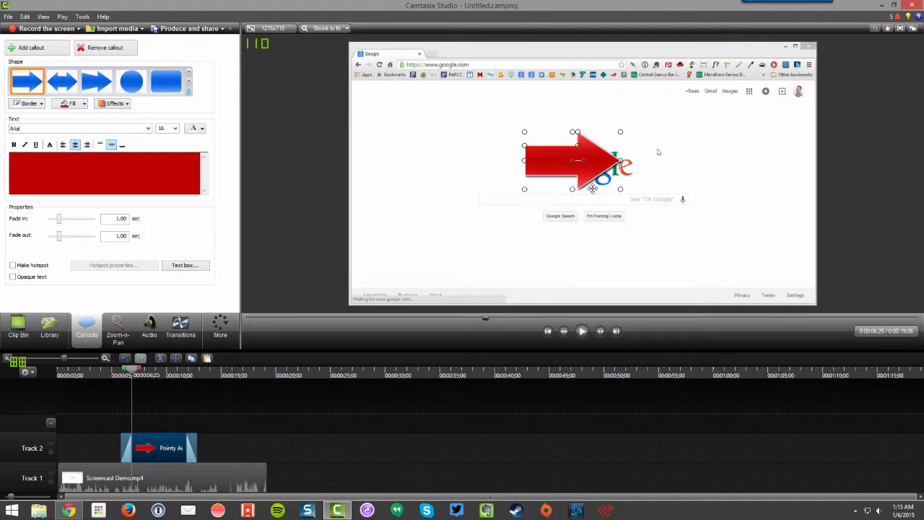
{"action": "left_click_drag", "start_coordinate": [583, 160], "coordinate": [440, 94]}
{"action": "left_click_drag", "start_coordinate": [405, 166], "coordinate": [403, 144]}
{"action": "left_click", "coordinate": [441, 169]}
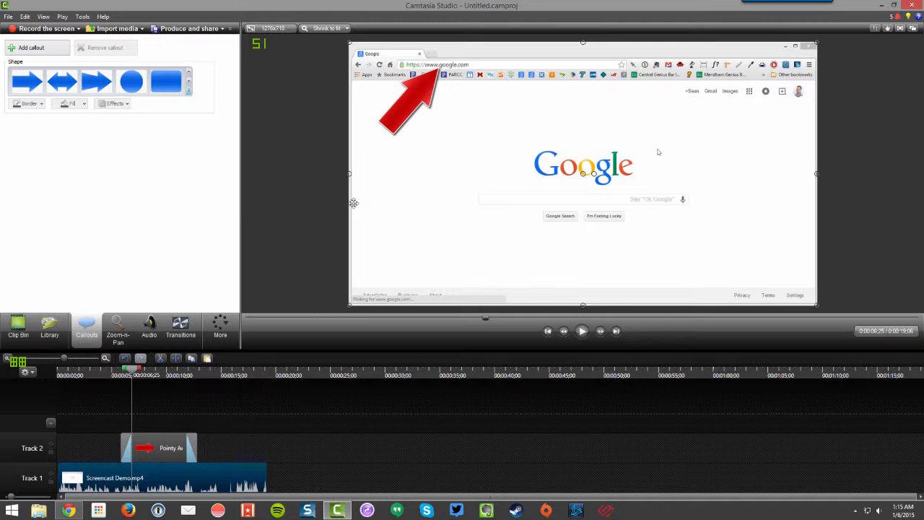
Step: Give the arrow callout a blue fill and a black border
{"action": "left_click", "coordinate": [422, 102]}
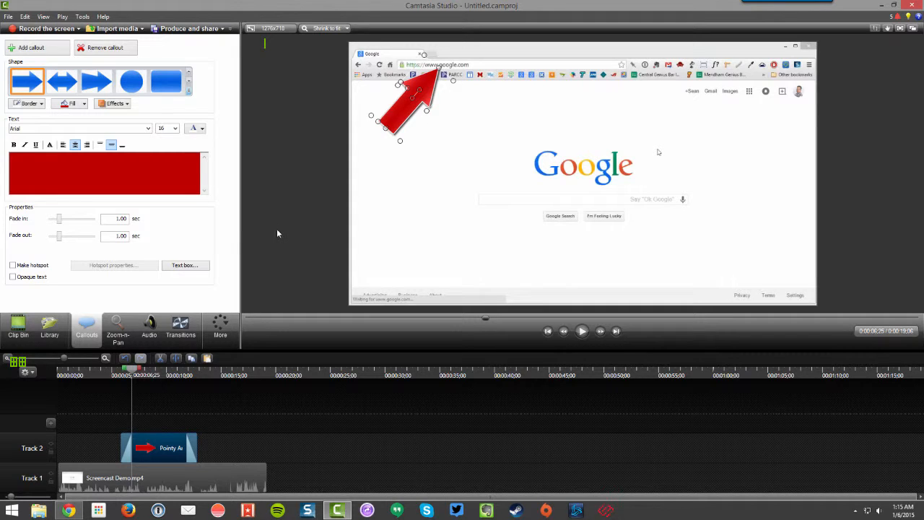
{"action": "left_click", "coordinate": [35, 144]}
{"action": "left_click", "coordinate": [84, 104]}
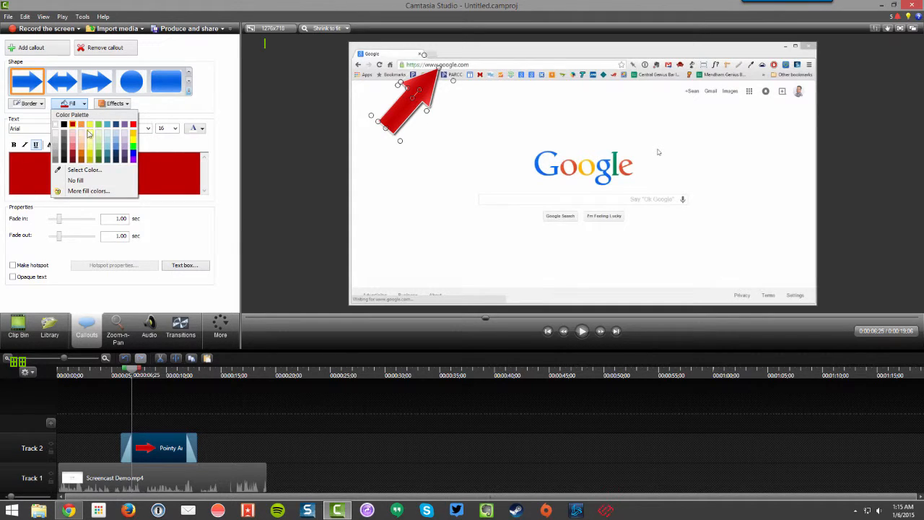
{"action": "left_click", "coordinate": [105, 149]}
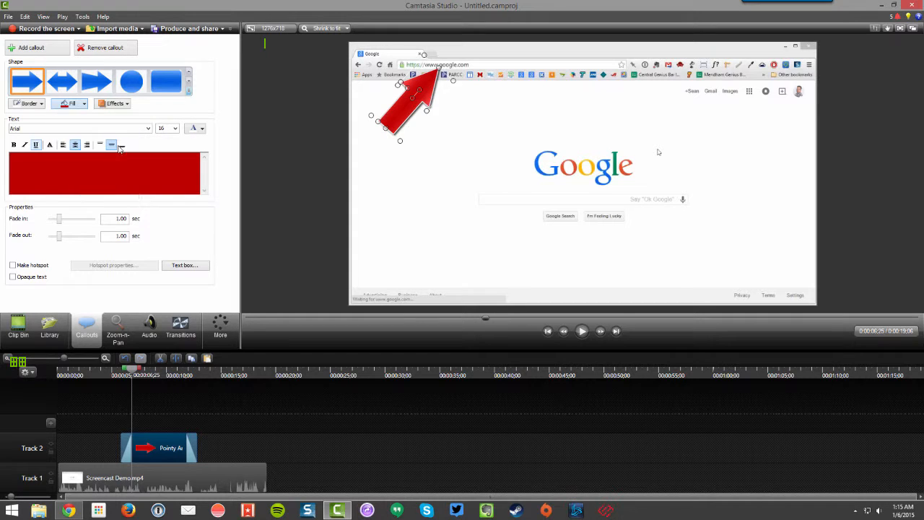
{"action": "left_click", "coordinate": [42, 104]}
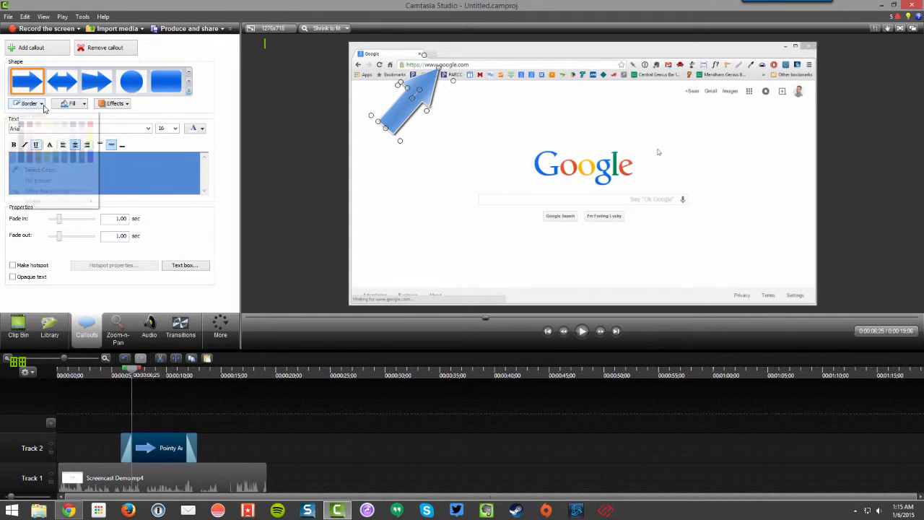
{"action": "left_click", "coordinate": [22, 124]}
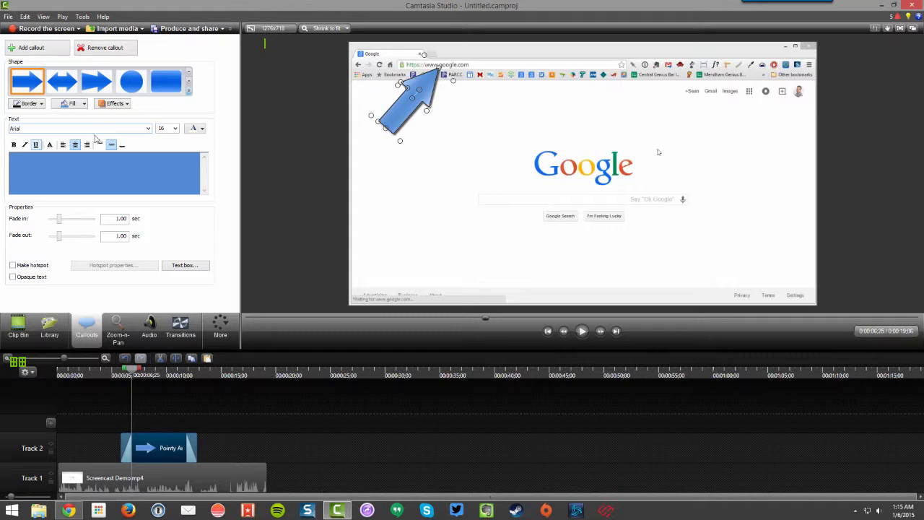
Step: Turn off the arrow callout's shadow and apply a different style effect to it
{"action": "left_click", "coordinate": [126, 105]}
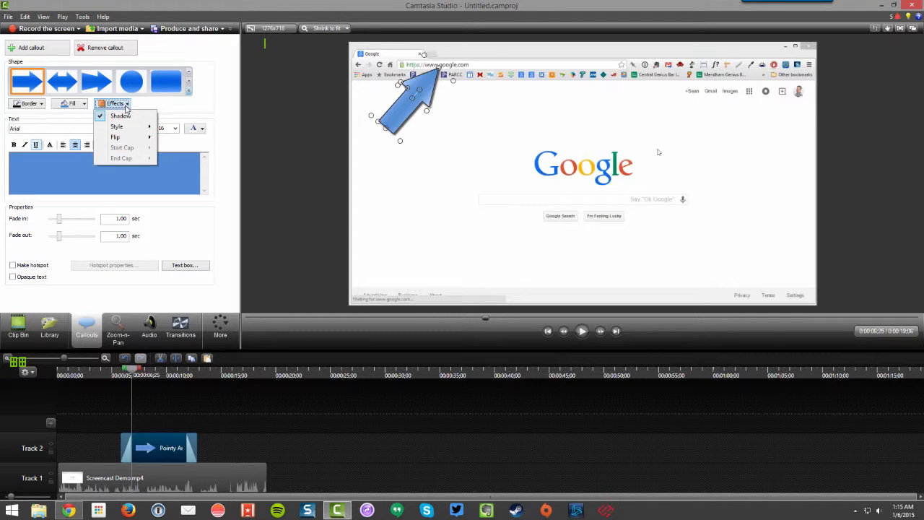
{"action": "left_click", "coordinate": [121, 118]}
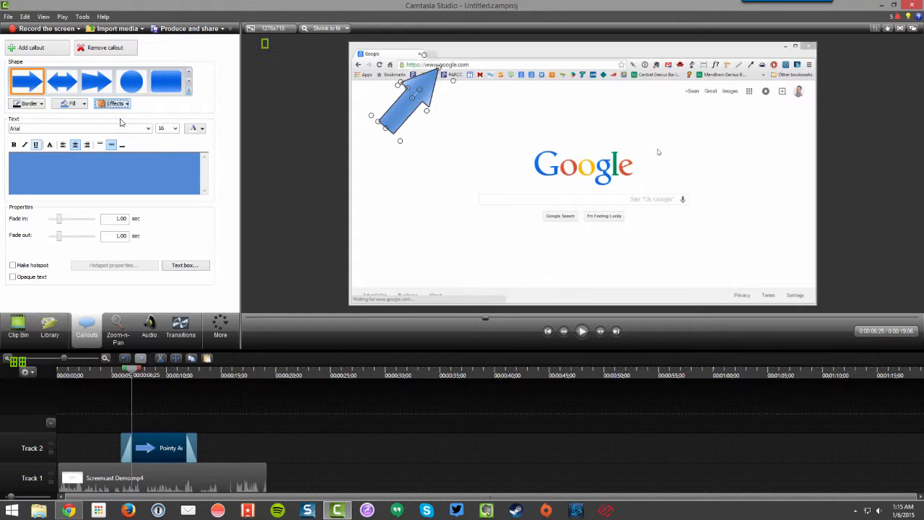
{"action": "left_click", "coordinate": [126, 104]}
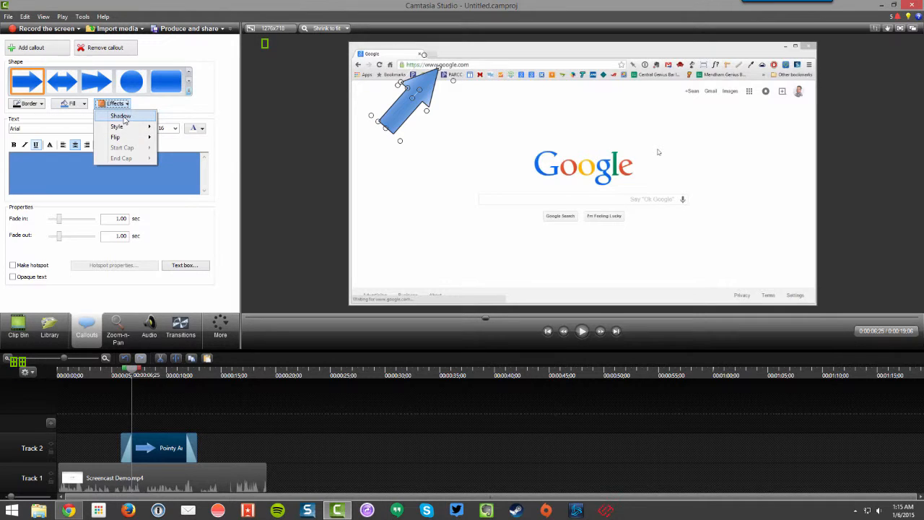
{"action": "mouse_move", "coordinate": [119, 128]}
{"action": "left_click", "coordinate": [193, 148]}
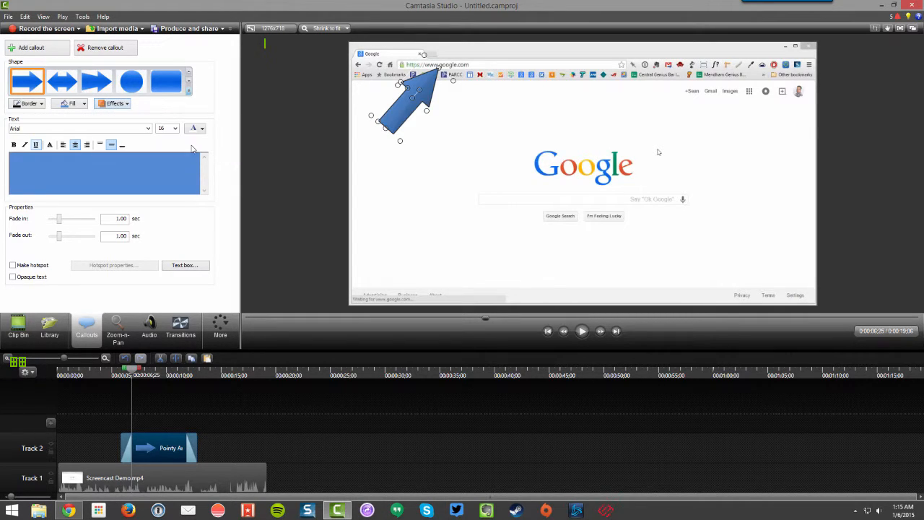
{"action": "left_click", "coordinate": [462, 155]}
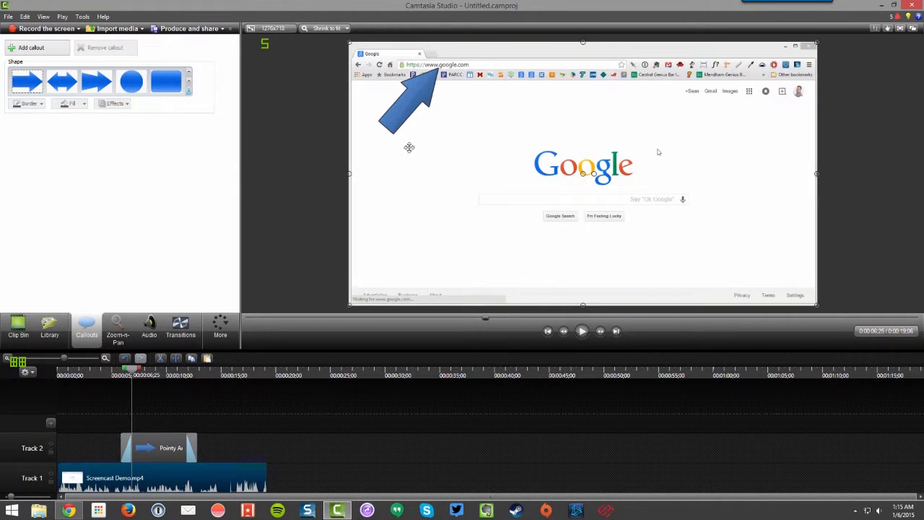
Step: Play the video from about 0:00:04;22 to check when the arrow callout appears
{"action": "left_click", "coordinate": [407, 123]}
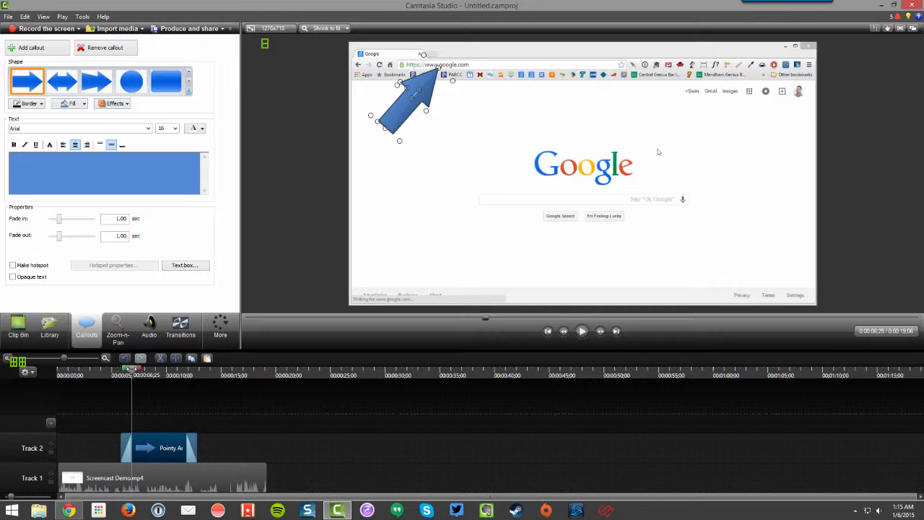
{"action": "left_click_drag", "start_coordinate": [132, 369], "coordinate": [109, 369]}
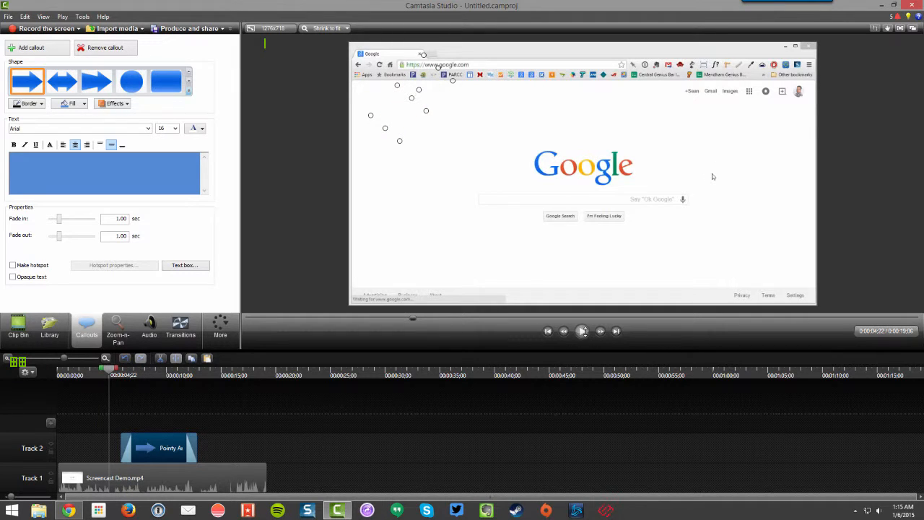
{"action": "left_click", "coordinate": [582, 331]}
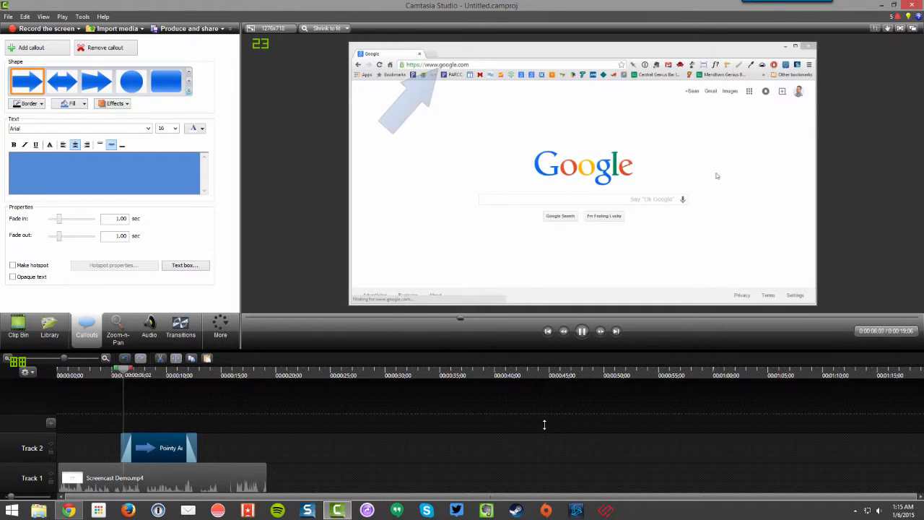
{"action": "left_click", "coordinate": [582, 331]}
Step: Retime the arrow clip on Track 2 to run from about 0:00:06;15 to 0:00:11;12 and play it back
{"action": "mouse_move", "coordinate": [163, 442]}
{"action": "left_mouse_down"}
{"action": "mouse_move", "coordinate": [193, 443]}
{"action": "mouse_move", "coordinate": [141, 442]}
{"action": "mouse_move", "coordinate": [171, 441]}
{"action": "left_mouse_up"}
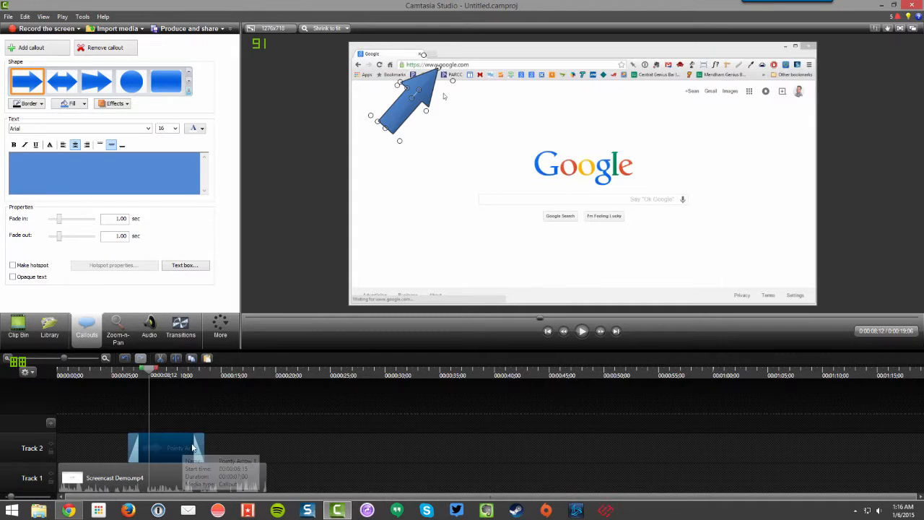
{"action": "left_click_drag", "start_coordinate": [203, 441], "coordinate": [181, 446]}
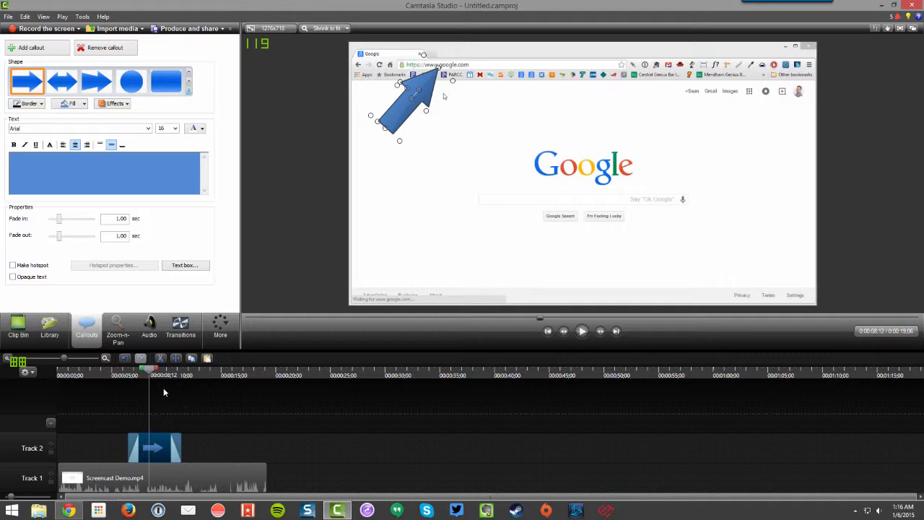
{"action": "left_click_drag", "start_coordinate": [152, 374], "coordinate": [117, 374]}
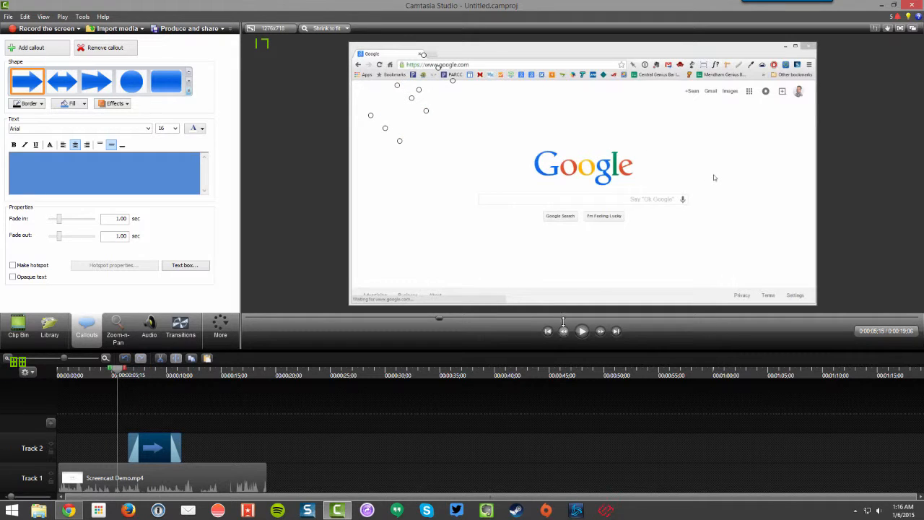
{"action": "left_click", "coordinate": [582, 331]}
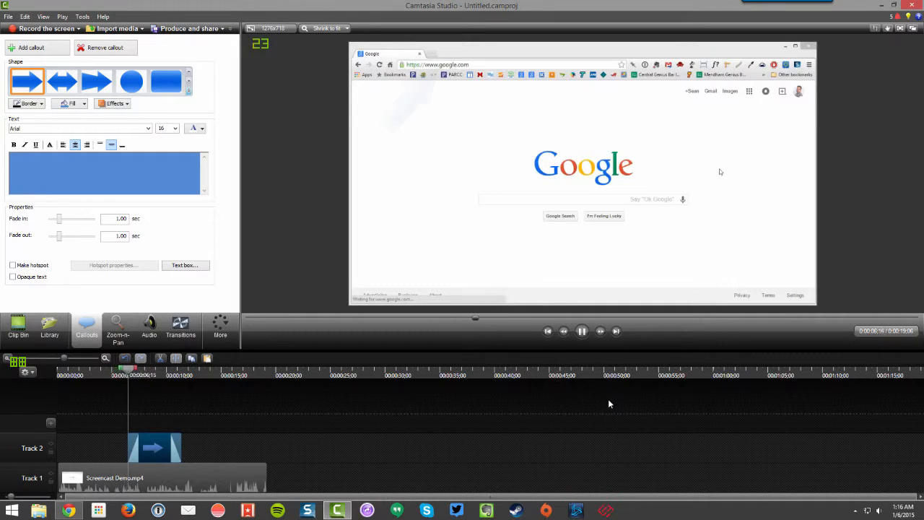
{"action": "left_click", "coordinate": [581, 331]}
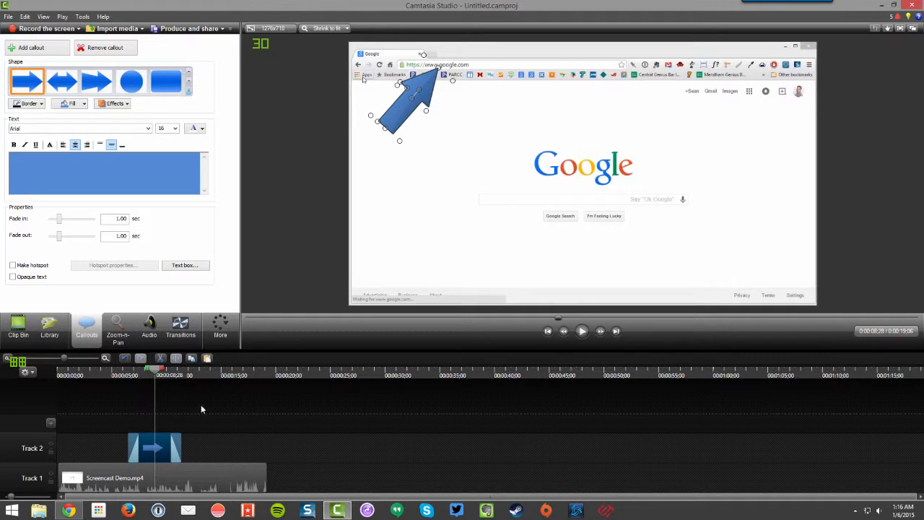
Step: Add a sketch motion circle callout at about 0:00:11;12, where the arrow clip ends
{"action": "left_click_drag", "start_coordinate": [154, 370], "coordinate": [183, 370]}
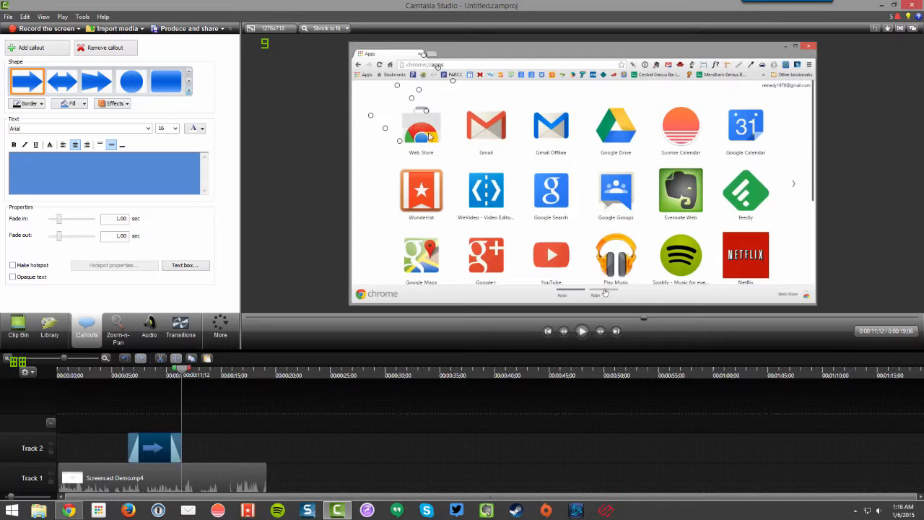
{"action": "left_click", "coordinate": [321, 167]}
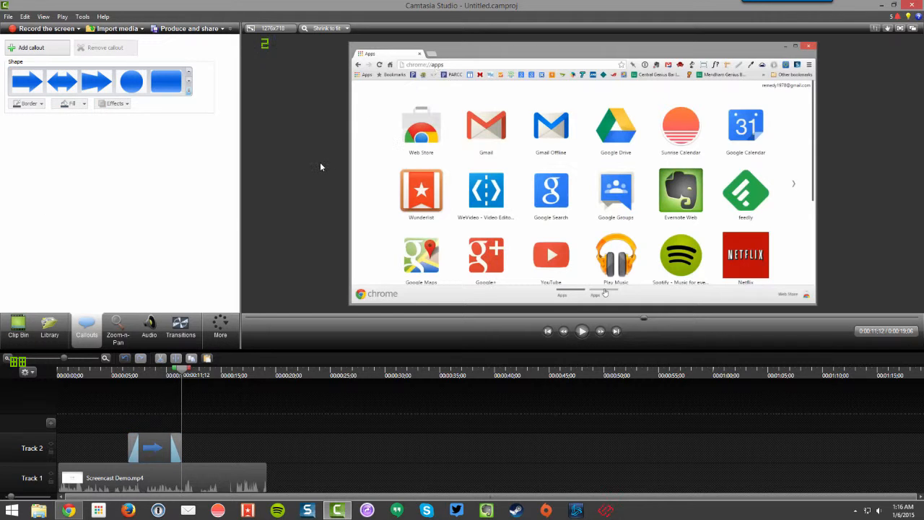
{"action": "left_click", "coordinate": [189, 89]}
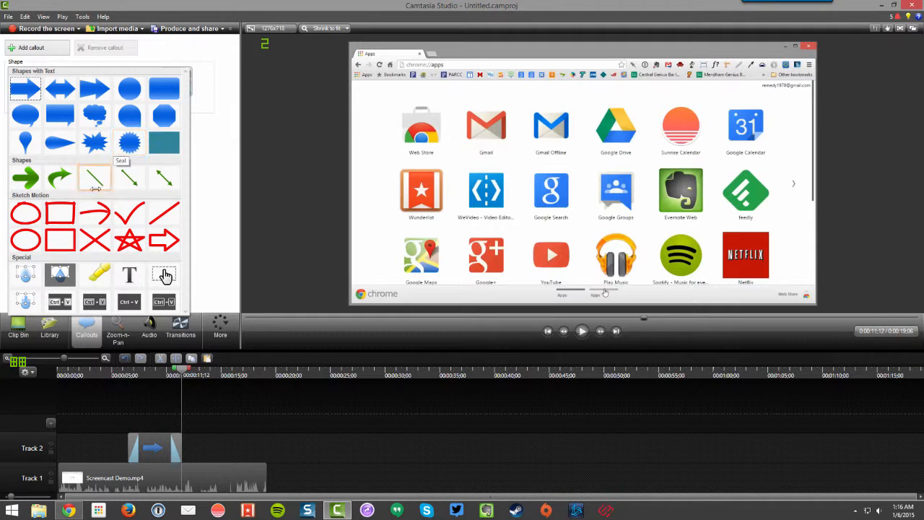
{"action": "left_click", "coordinate": [28, 210]}
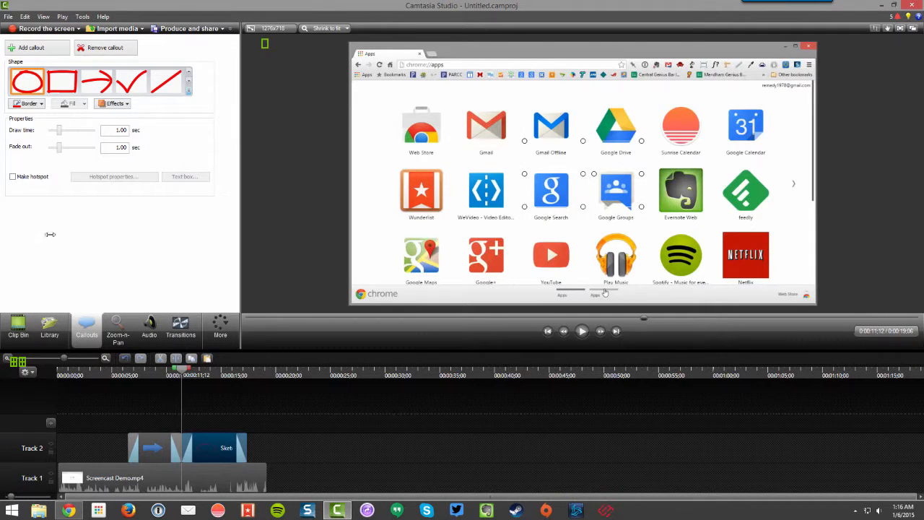
Step: Move and resize the sketch motion circle at about 0:00:13;21 so it surrounds the Web Store icon
{"action": "left_click_drag", "start_coordinate": [181, 370], "coordinate": [207, 369]}
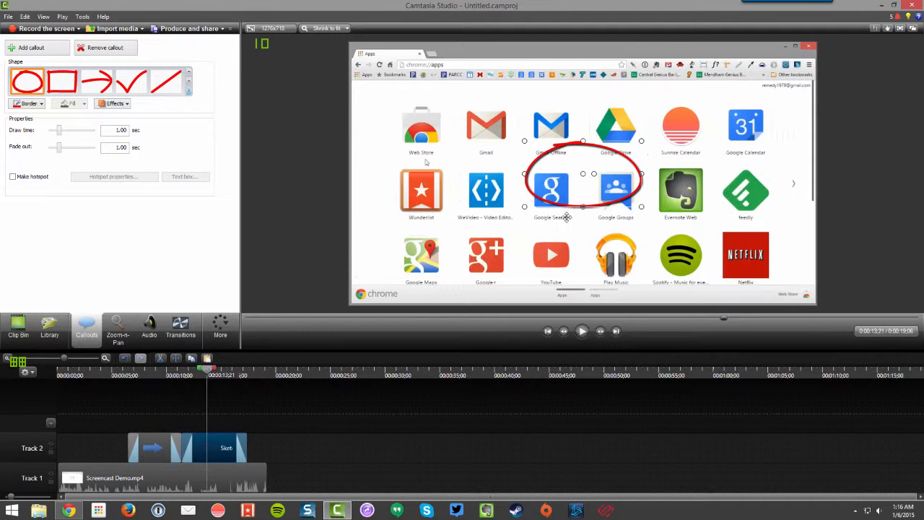
{"action": "left_click_drag", "start_coordinate": [588, 178], "coordinate": [444, 134]}
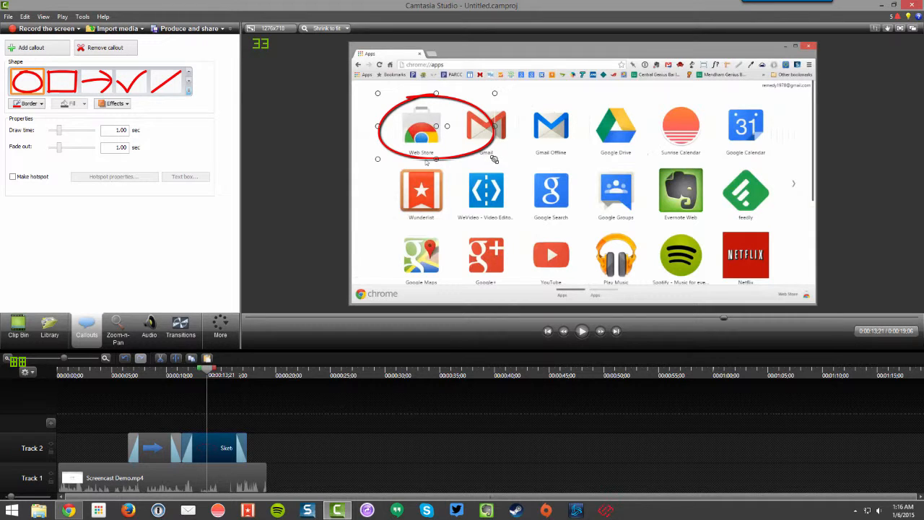
{"action": "left_click_drag", "start_coordinate": [495, 159], "coordinate": [461, 166]}
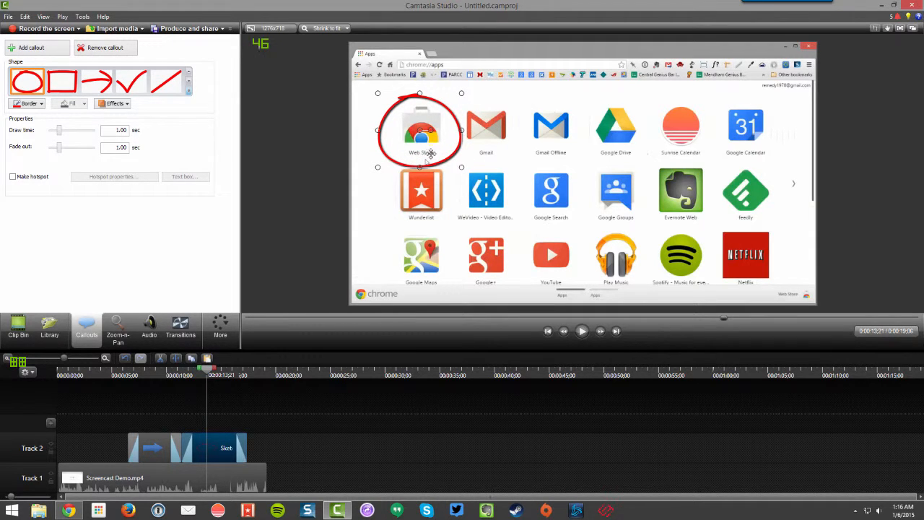
{"action": "left_click_drag", "start_coordinate": [416, 137], "coordinate": [419, 136]}
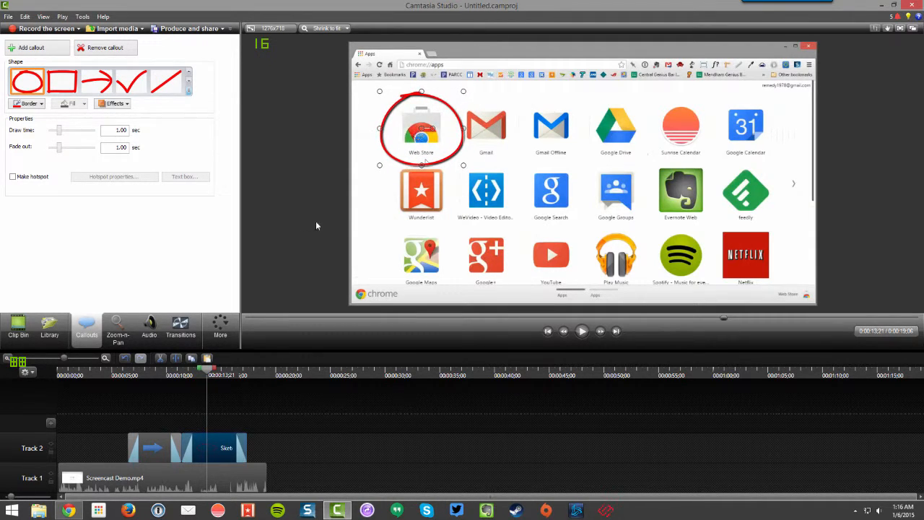
Step: Play the video from the start of the sketch circle clip to check its drawing animation and timing
{"action": "left_click_drag", "start_coordinate": [207, 370], "coordinate": [182, 370]}
{"action": "left_click", "coordinate": [582, 330]}
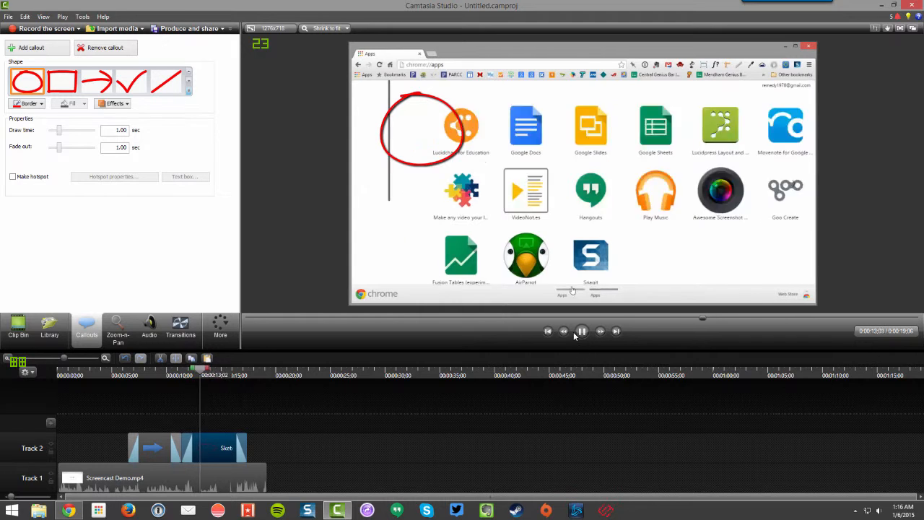
{"action": "key", "text": "space"}
Step: Delete the arrow callout from Track 2 and shift the sketch circle clip slightly earlier
{"action": "left_click_drag", "start_coordinate": [166, 437], "coordinate": [146, 437]}
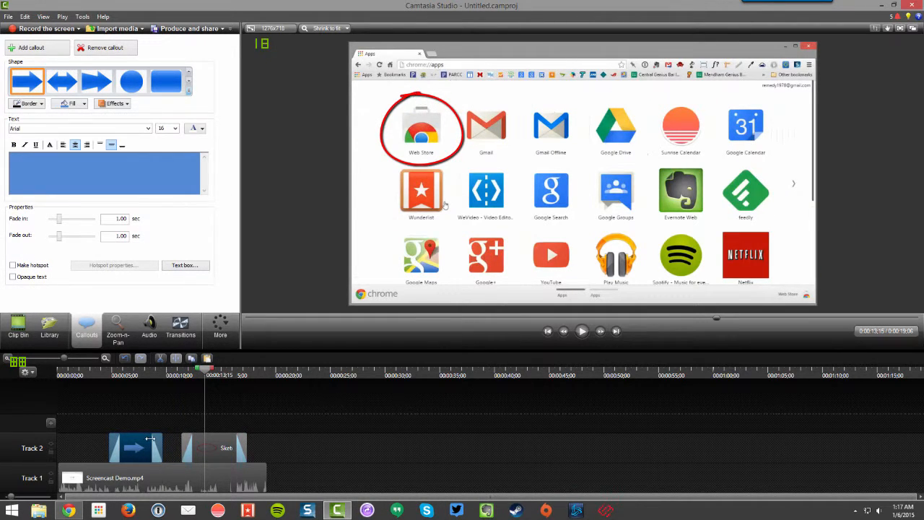
{"action": "key", "text": "Delete"}
{"action": "left_click_drag", "start_coordinate": [211, 441], "coordinate": [202, 440]}
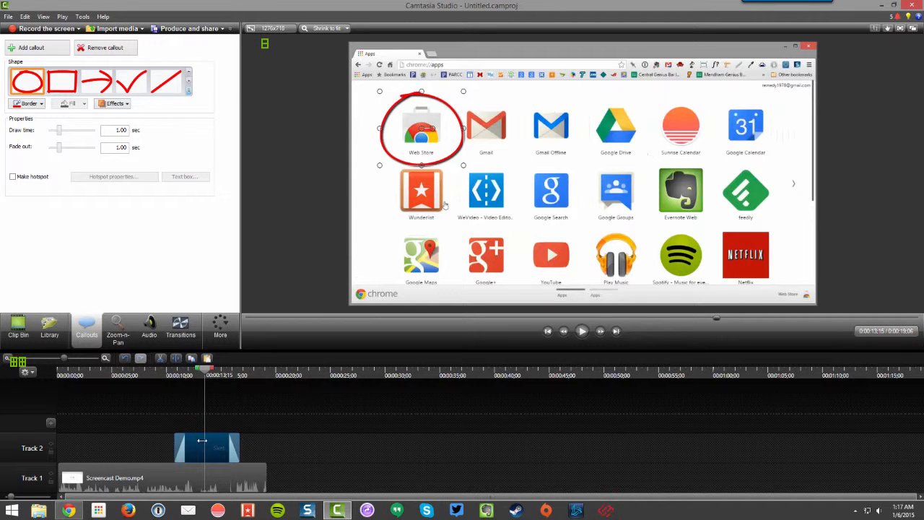
Step: Play the video from about 0:00:09;24 to check when the sketch circle draws around the Web Store icon
{"action": "left_click", "coordinate": [166, 372]}
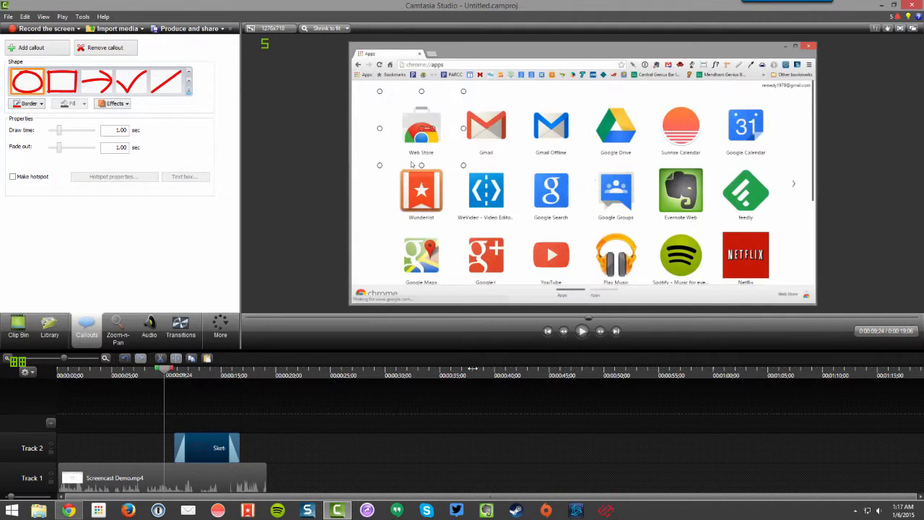
{"action": "left_click", "coordinate": [582, 330]}
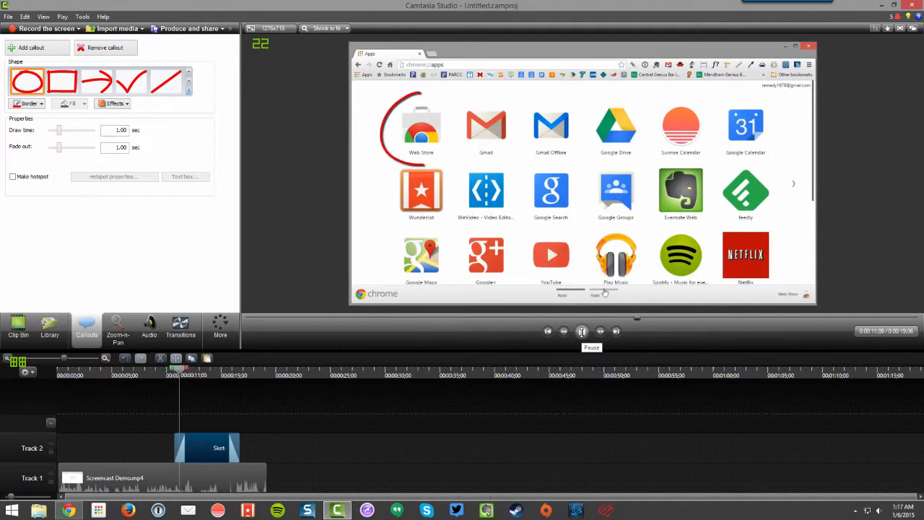
{"action": "left_click", "coordinate": [582, 331]}
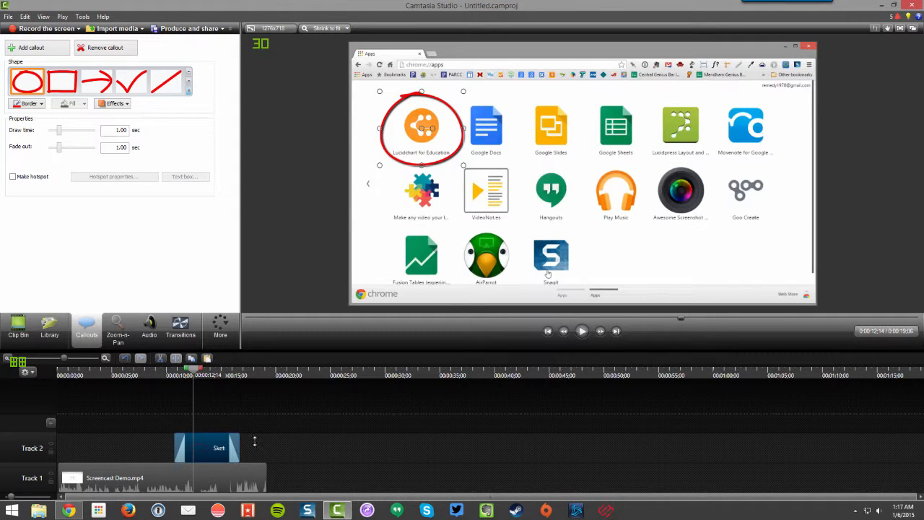
Step: Shorten the sketch circle clip and start it slightly earlier, playing from about 0:00:09;01 to check its timing
{"action": "left_click_drag", "start_coordinate": [239, 439], "coordinate": [197, 444]}
{"action": "left_click", "coordinate": [155, 375]}
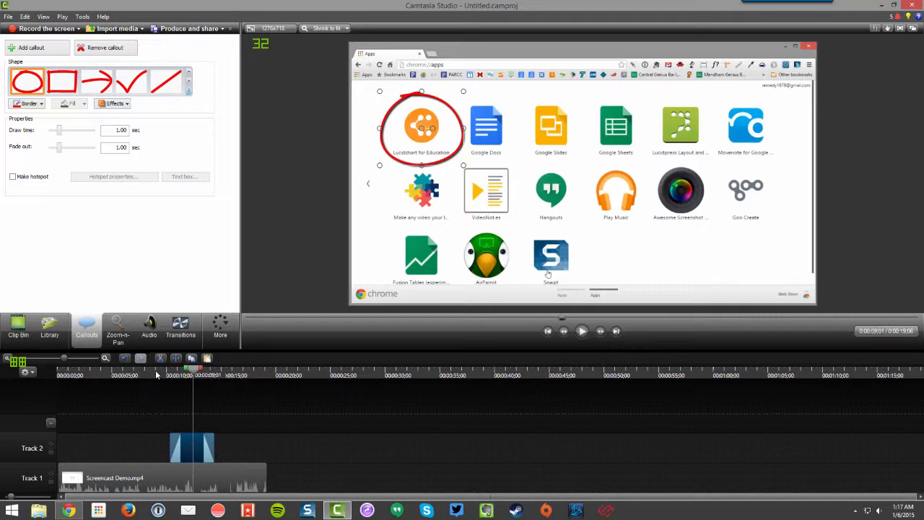
{"action": "left_click", "coordinate": [582, 331]}
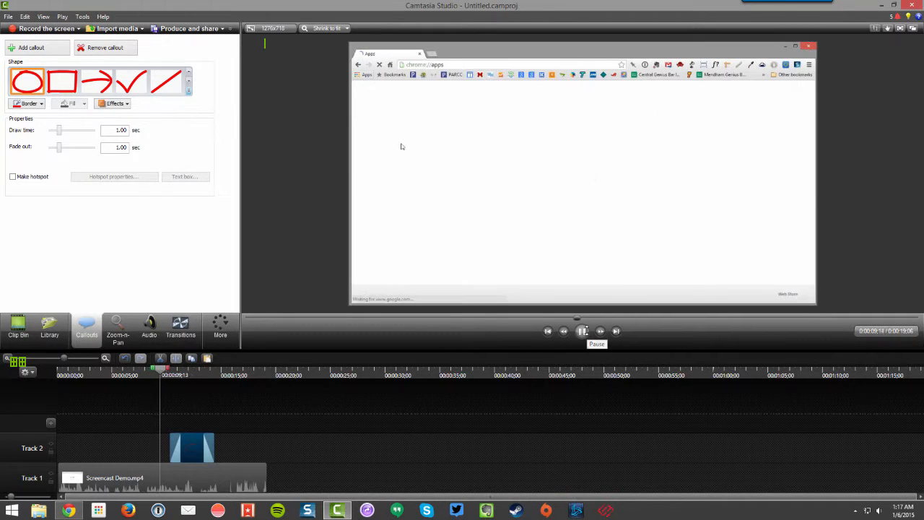
{"action": "left_click", "coordinate": [581, 331]}
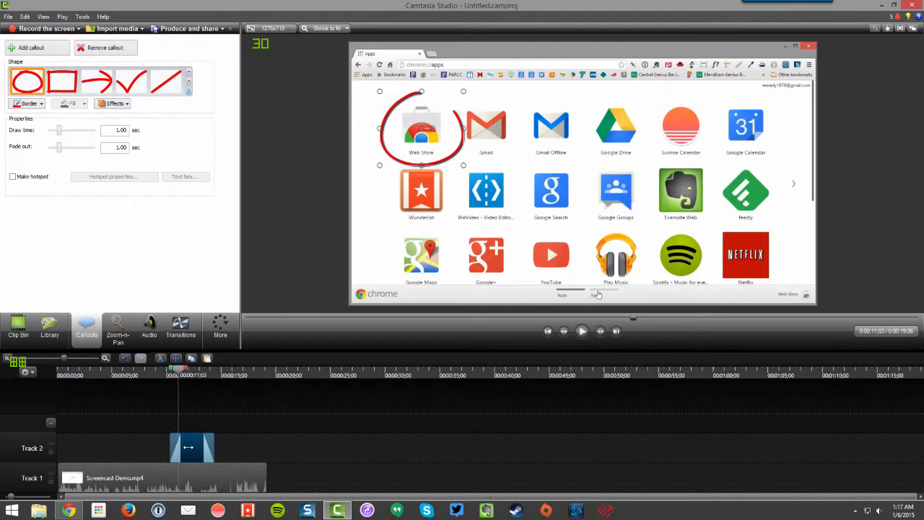
Step: Delete the sketch circle callout and add a Blur callout at about 0:00:11;03
{"action": "key", "text": "Delete"}
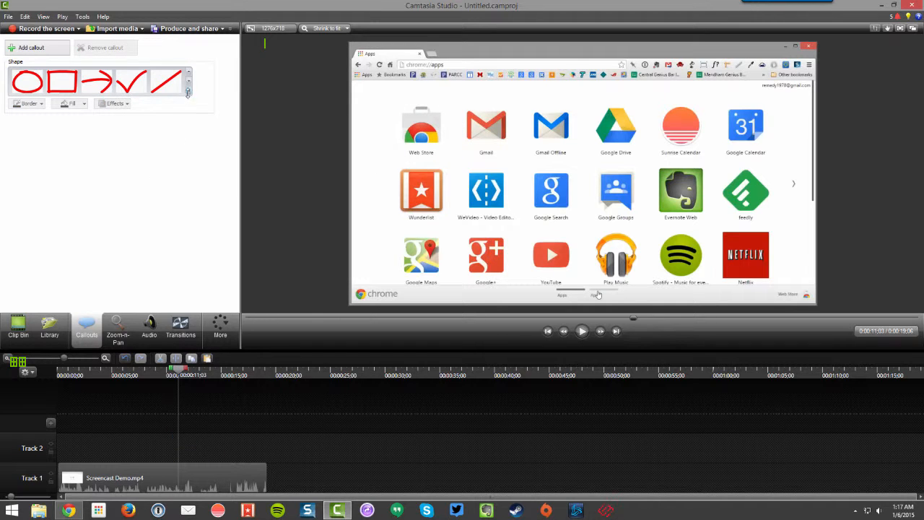
{"action": "left_click", "coordinate": [188, 92]}
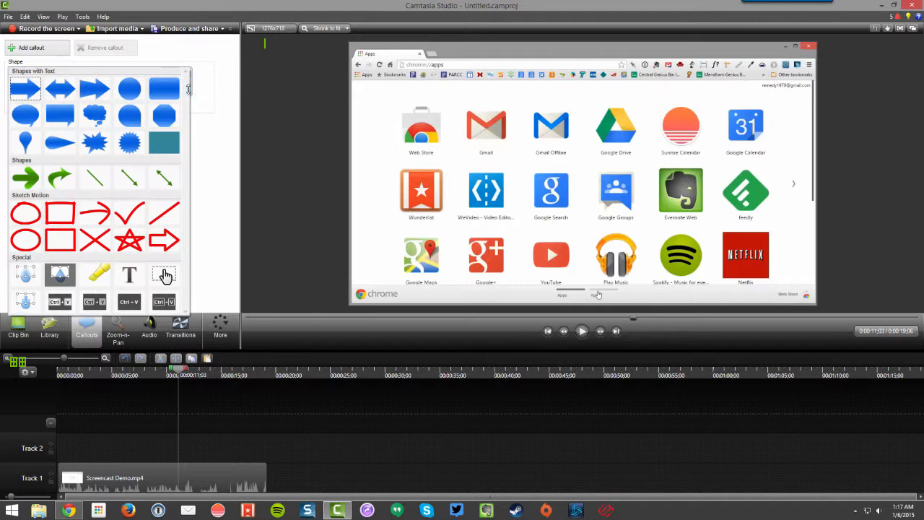
{"action": "left_click", "coordinate": [26, 274]}
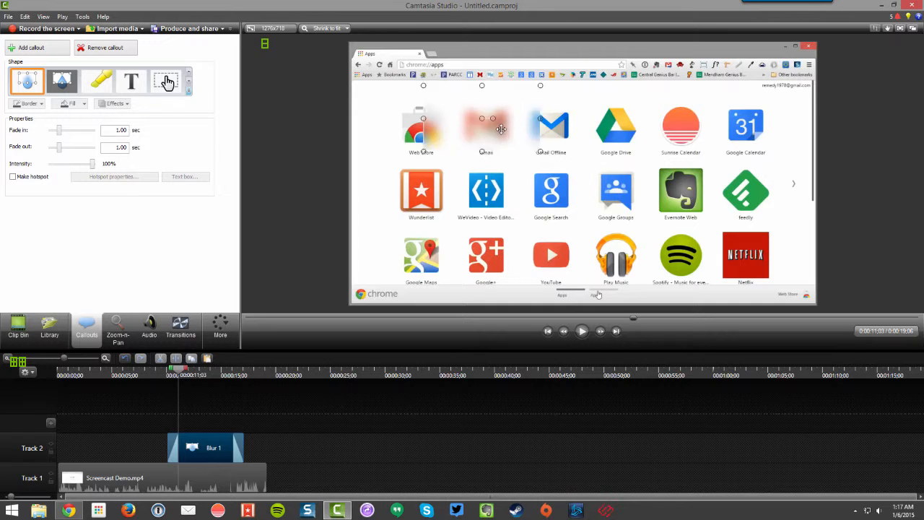
Step: Fit the blur callout over the browser's address bar and adjust its timing with a 0.93-second fade-in and a slightly earlier clip
{"action": "left_click_drag", "start_coordinate": [500, 128], "coordinate": [570, 93]}
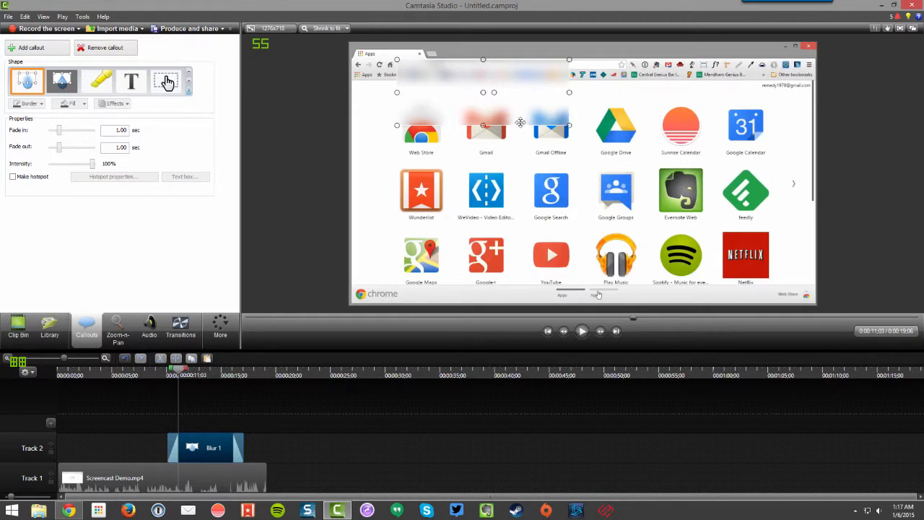
{"action": "left_click_drag", "start_coordinate": [484, 122], "coordinate": [491, 66]}
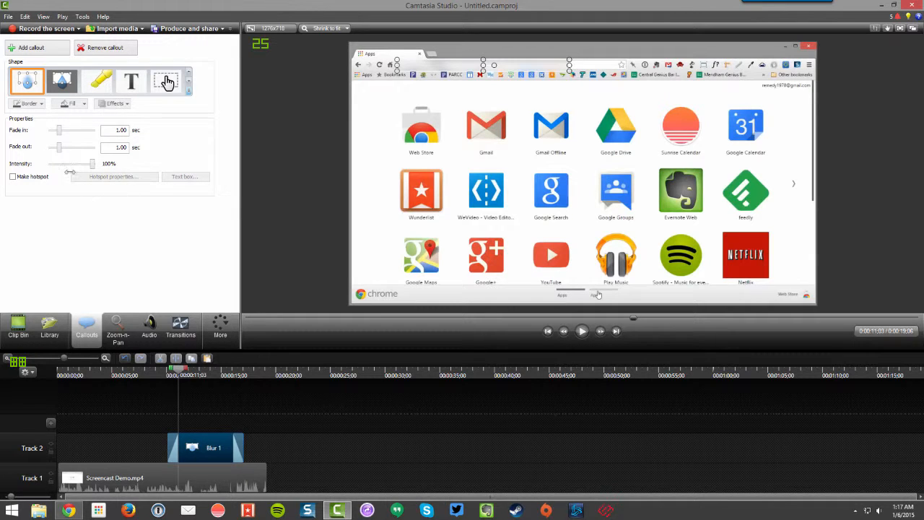
{"action": "left_click_drag", "start_coordinate": [61, 130], "coordinate": [59, 130]}
{"action": "mouse_move", "coordinate": [202, 462]}
{"action": "left_mouse_down"}
{"action": "mouse_move", "coordinate": [156, 461]}
{"action": "mouse_move", "coordinate": [202, 460]}
{"action": "left_mouse_up"}
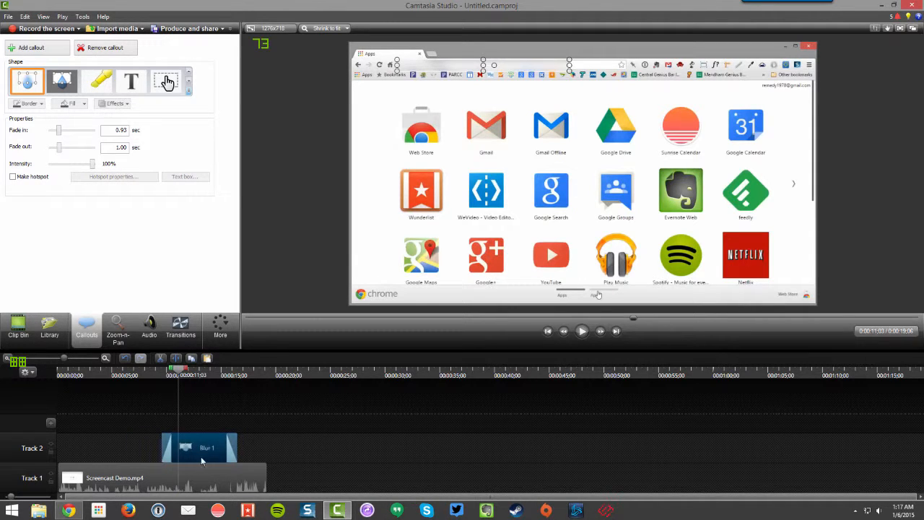
Step: Replace the blur callout with a Text callout reading "This is the chrome app launcher" and place it above the Web Store and Gmail icons
{"action": "key", "text": "Delete"}
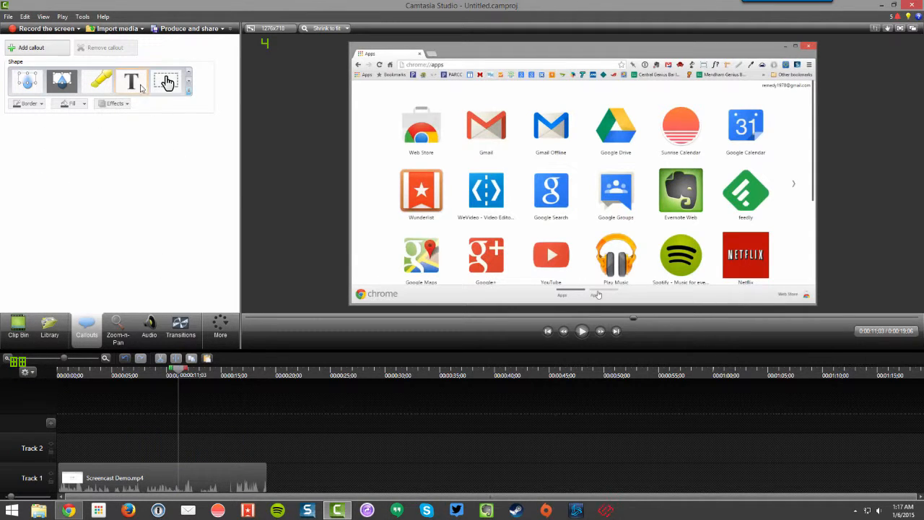
{"action": "left_click", "coordinate": [135, 84]}
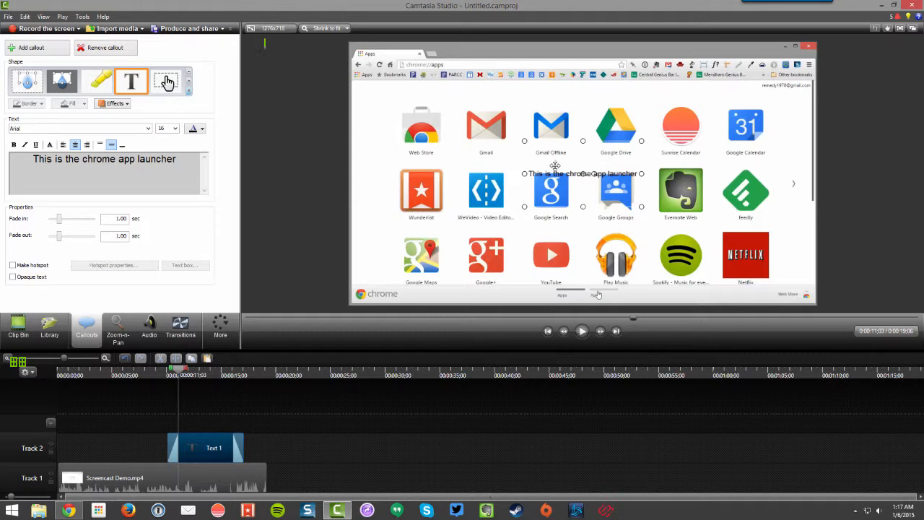
{"action": "left_click_drag", "start_coordinate": [555, 165], "coordinate": [513, 141]}
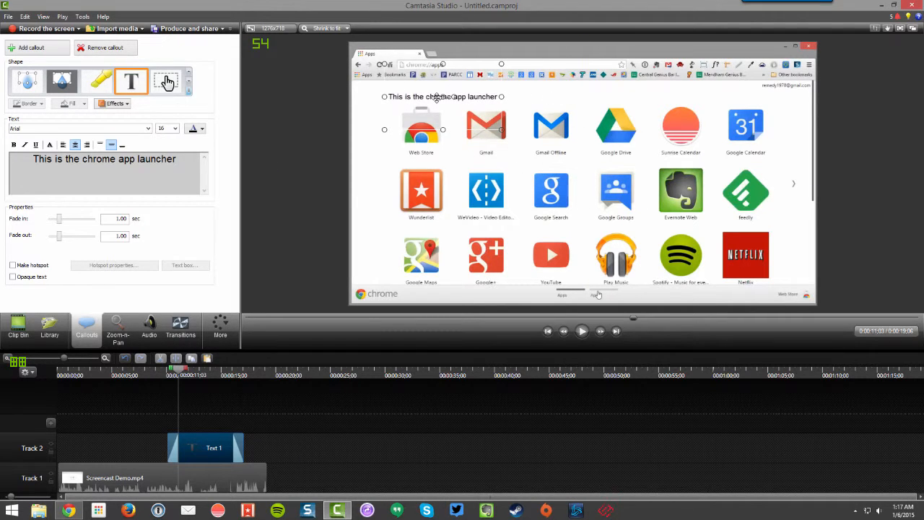
Step: Format the callout text as Arial Rounded MT Bold, size 18, and widen its box so it fits on one line
{"action": "left_click_drag", "start_coordinate": [172, 162], "coordinate": [31, 160]}
{"action": "left_click", "coordinate": [141, 129]}
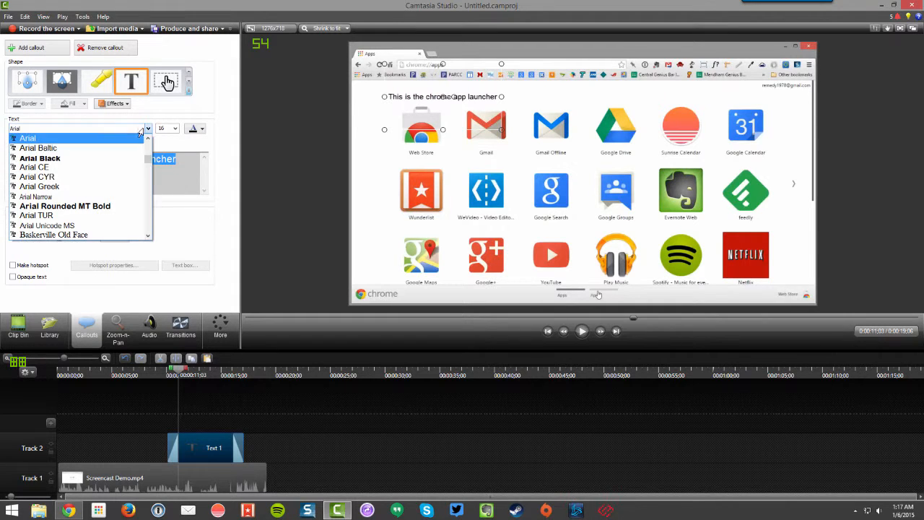
{"action": "left_click", "coordinate": [123, 208]}
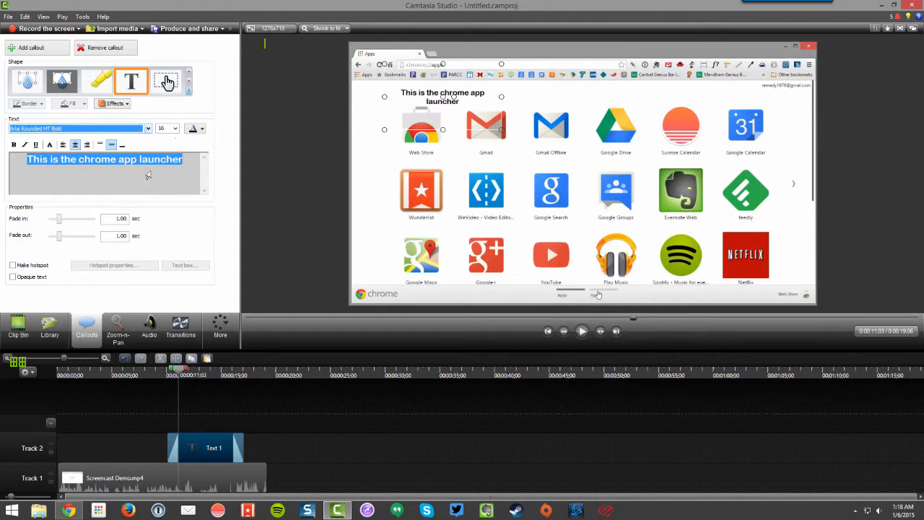
{"action": "left_click", "coordinate": [174, 128]}
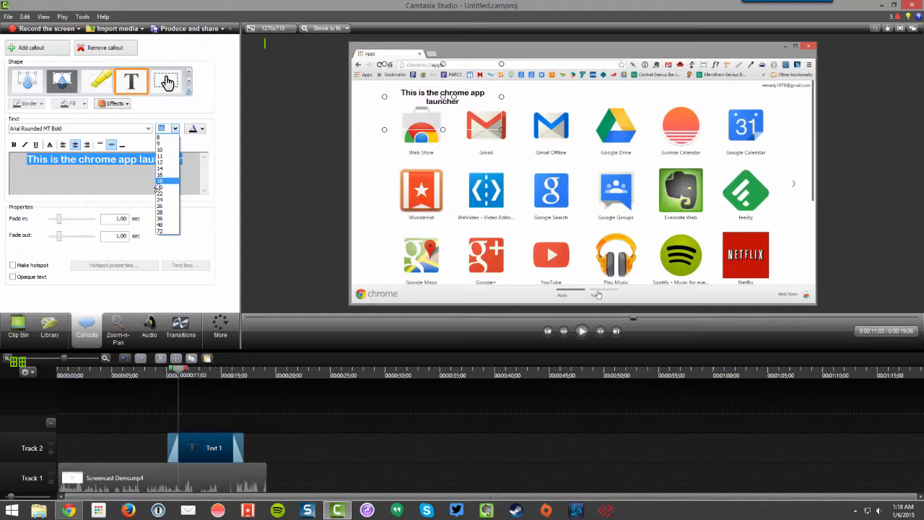
{"action": "left_click", "coordinate": [160, 187]}
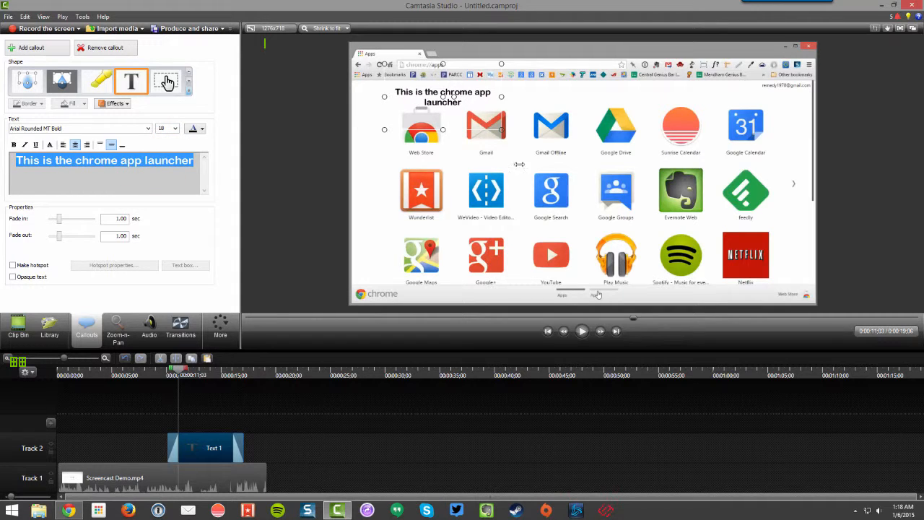
{"action": "left_click_drag", "start_coordinate": [501, 97], "coordinate": [549, 99]}
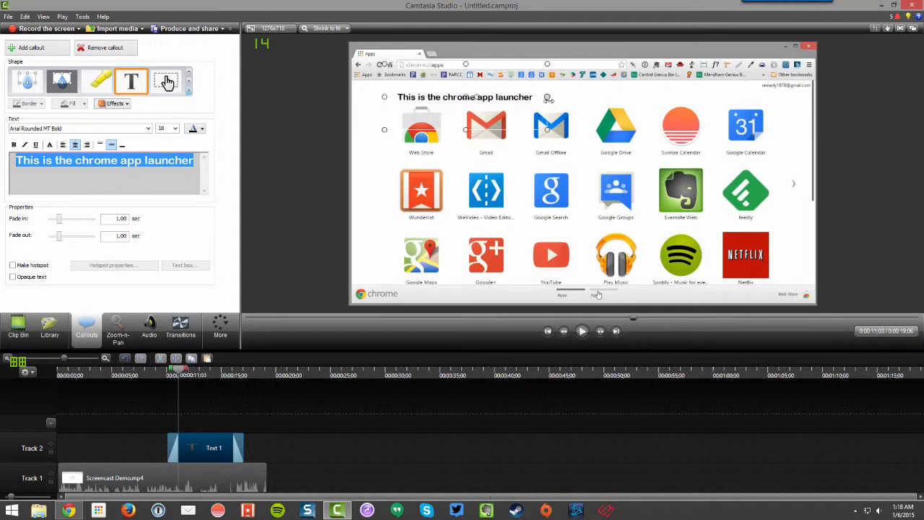
Step: Shift the text clip slightly earlier on Track 2 and change the callout's shape to a filled rounded rectangle
{"action": "left_click_drag", "start_coordinate": [213, 458], "coordinate": [205, 454]}
{"action": "left_click", "coordinate": [166, 81]}
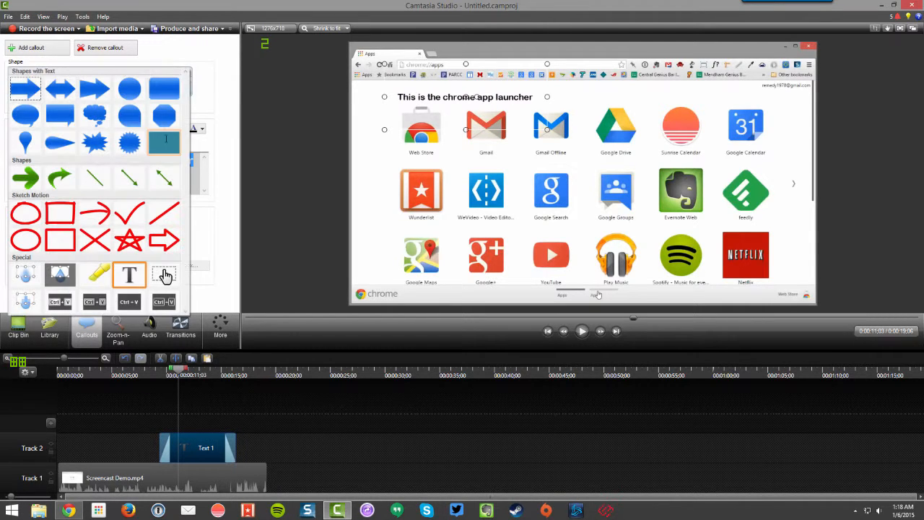
{"action": "left_click", "coordinate": [164, 87]}
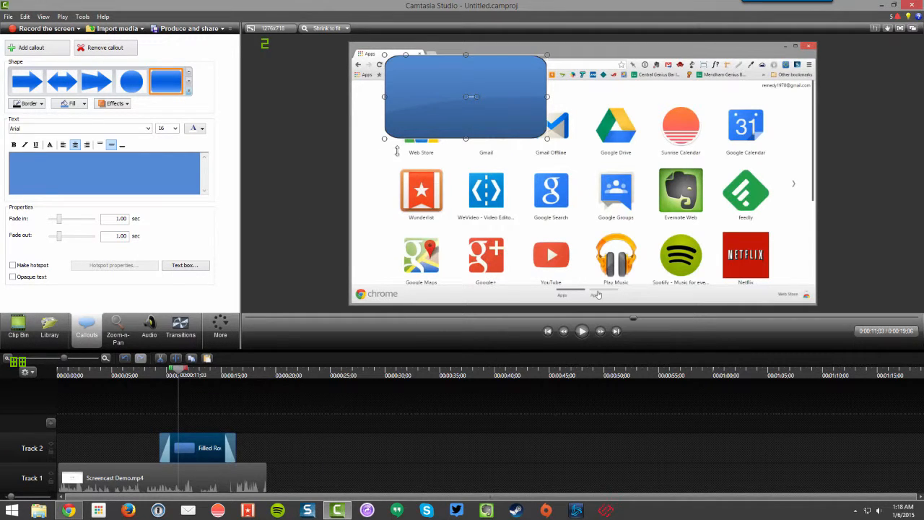
Step: Move and resize the blue rectangle into a low band spanning the full video width over the second row of icons
{"action": "left_click_drag", "start_coordinate": [444, 105], "coordinate": [406, 180]}
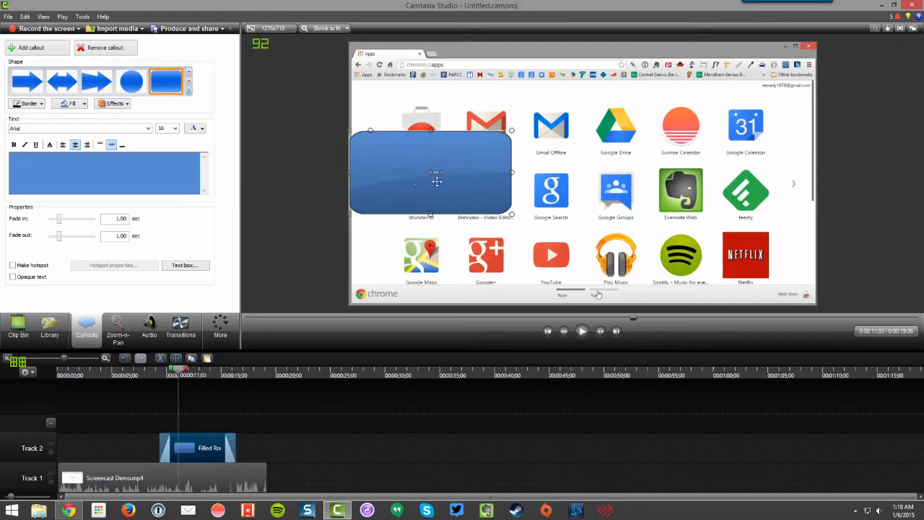
{"action": "left_click_drag", "start_coordinate": [510, 171], "coordinate": [816, 172]}
{"action": "left_click_drag", "start_coordinate": [581, 134], "coordinate": [583, 166]}
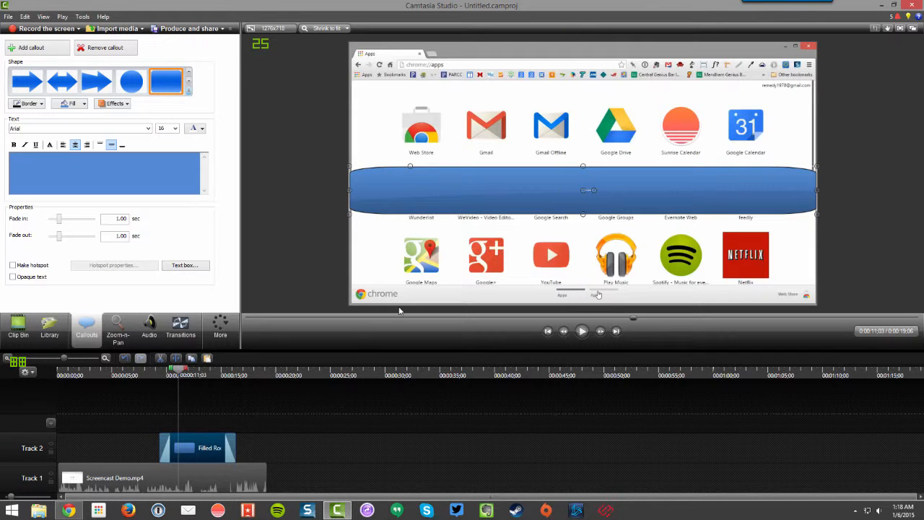
Step: Add a second callout at about 0:00:09;11 as a Text callout and align its Track 3 clip with the rectangle clip
{"action": "left_click_drag", "start_coordinate": [175, 367], "coordinate": [156, 368]}
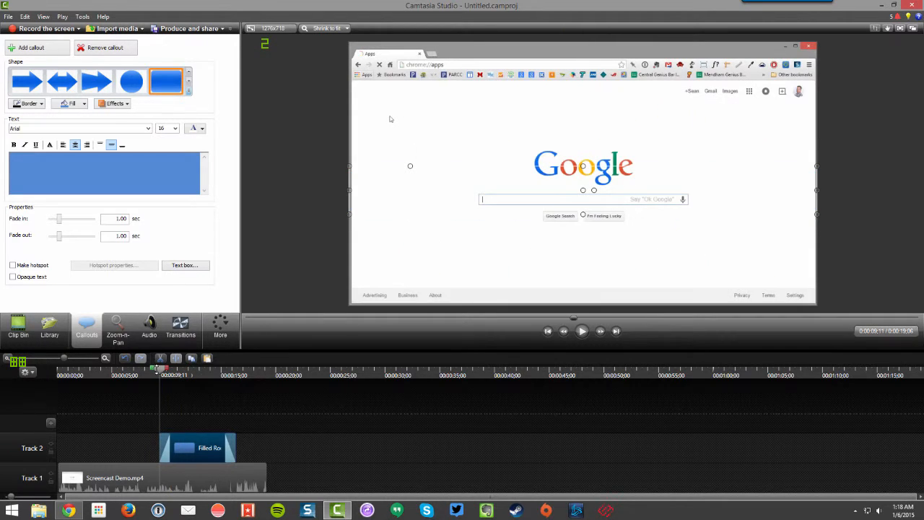
{"action": "left_click", "coordinate": [48, 51]}
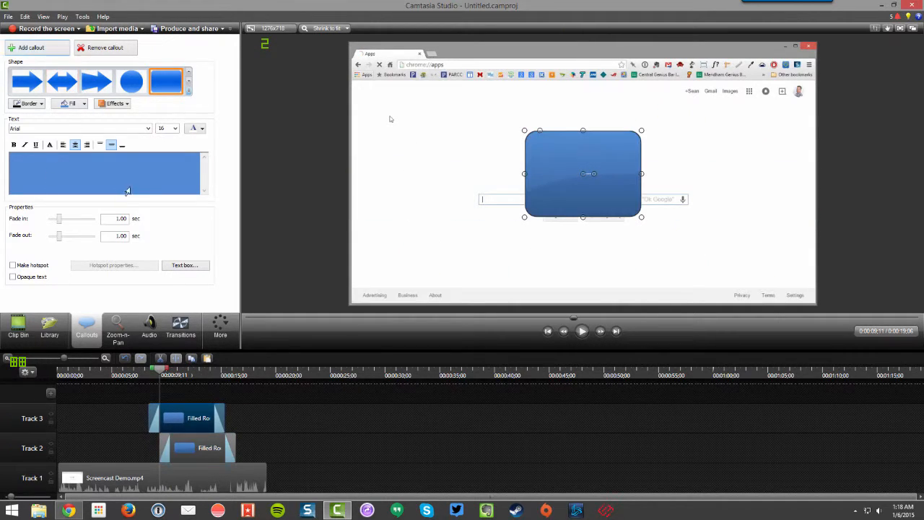
{"action": "left_click", "coordinate": [188, 91]}
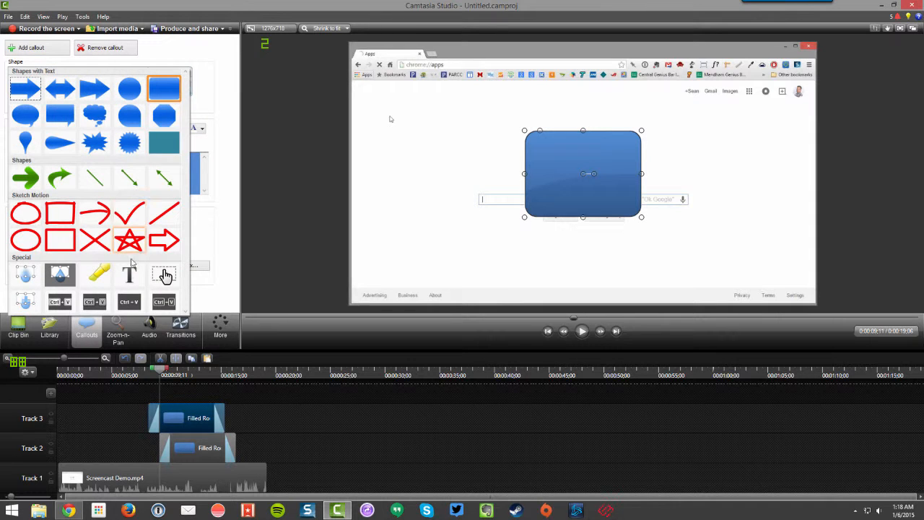
{"action": "left_click", "coordinate": [129, 272]}
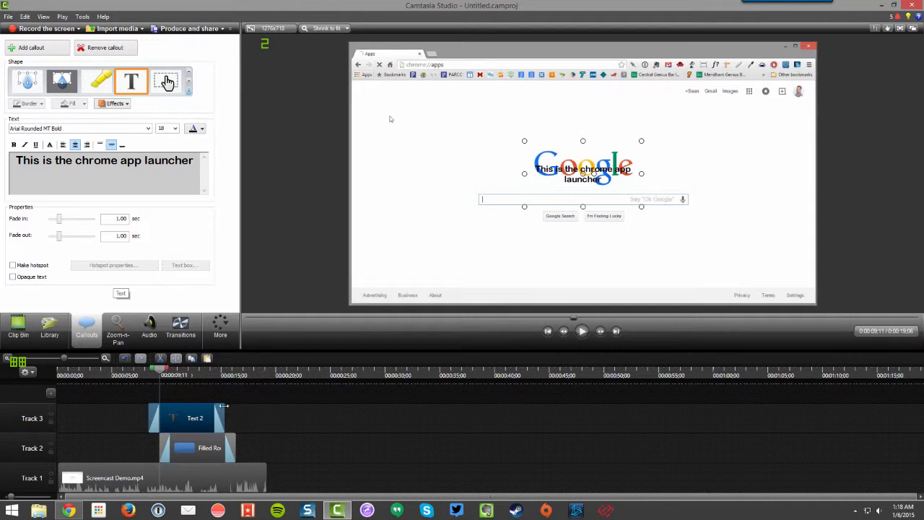
{"action": "left_click_drag", "start_coordinate": [194, 417], "coordinate": [205, 415]}
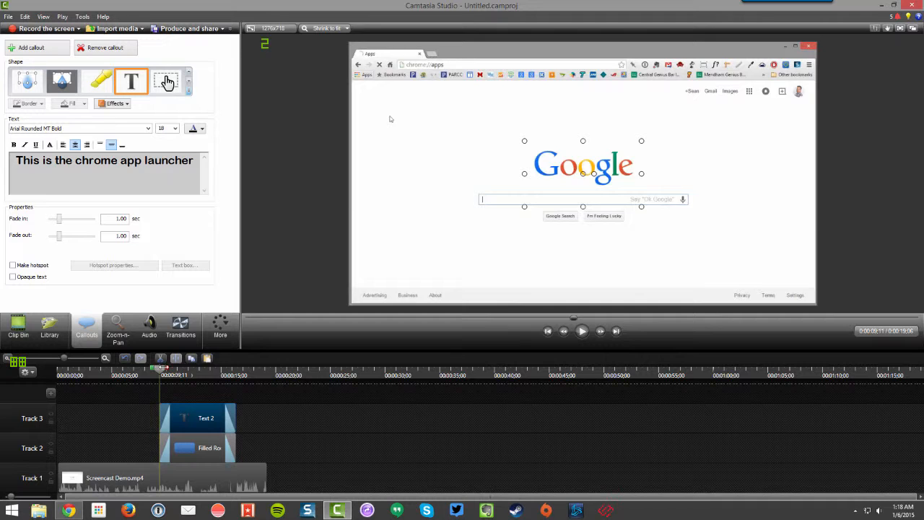
Step: Widen the text callout to fit on one line and center it on the blue band at about 0:00:10;11
{"action": "left_click", "coordinate": [171, 370]}
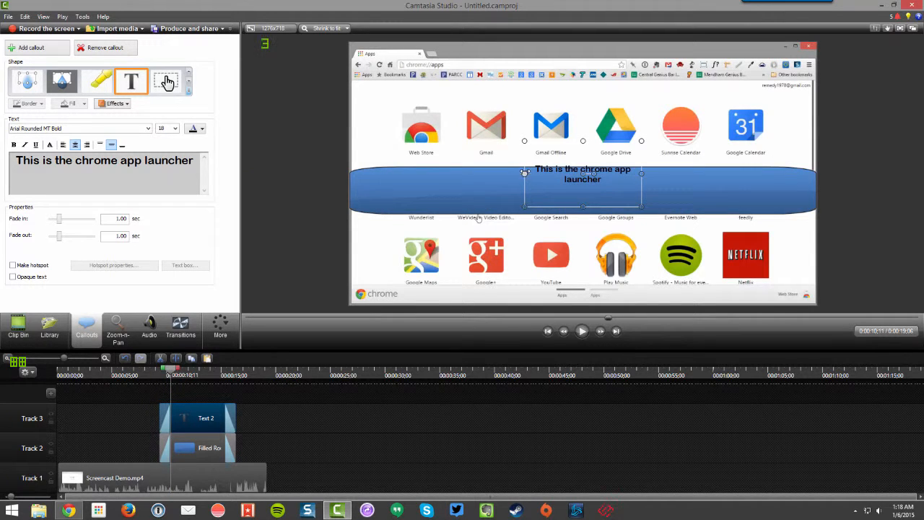
{"action": "left_click_drag", "start_coordinate": [524, 172], "coordinate": [433, 173]}
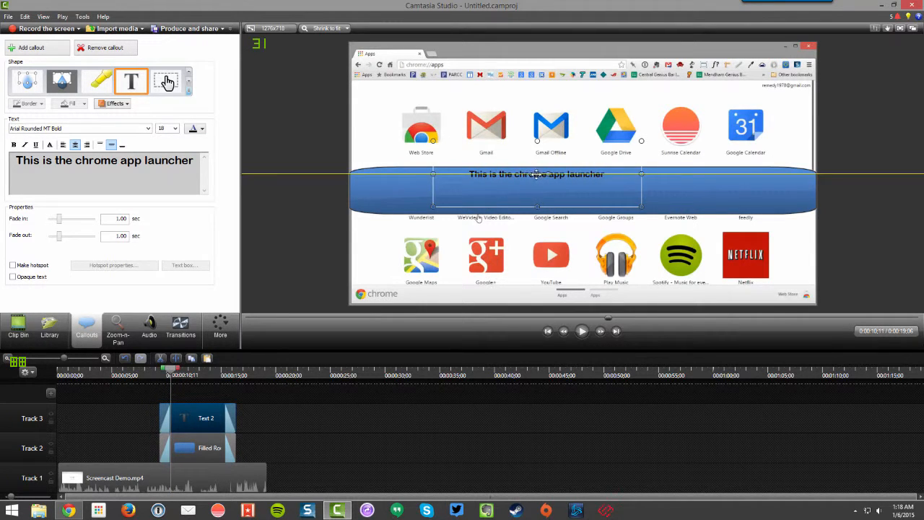
{"action": "left_click_drag", "start_coordinate": [536, 174], "coordinate": [597, 188]}
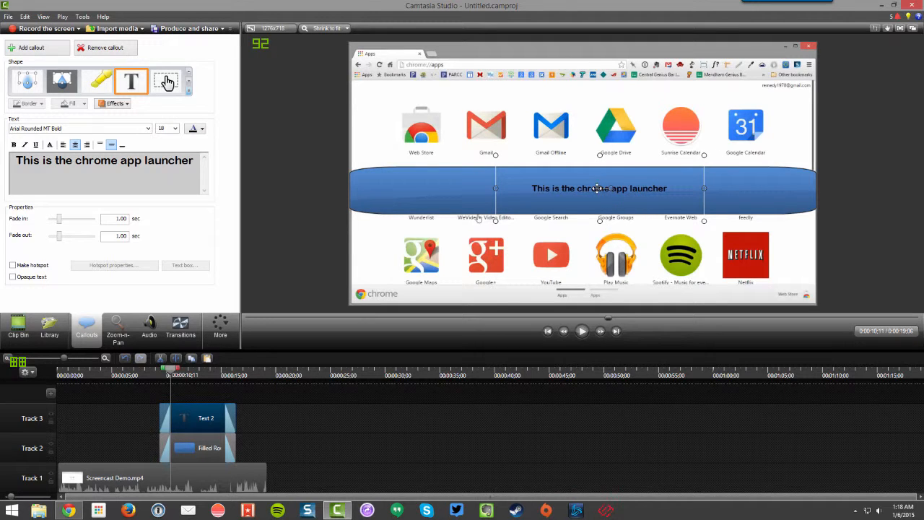
Step: Set the font size of the entire "This is the chrome app launcher" callout text to 48
{"action": "left_click", "coordinate": [169, 129]}
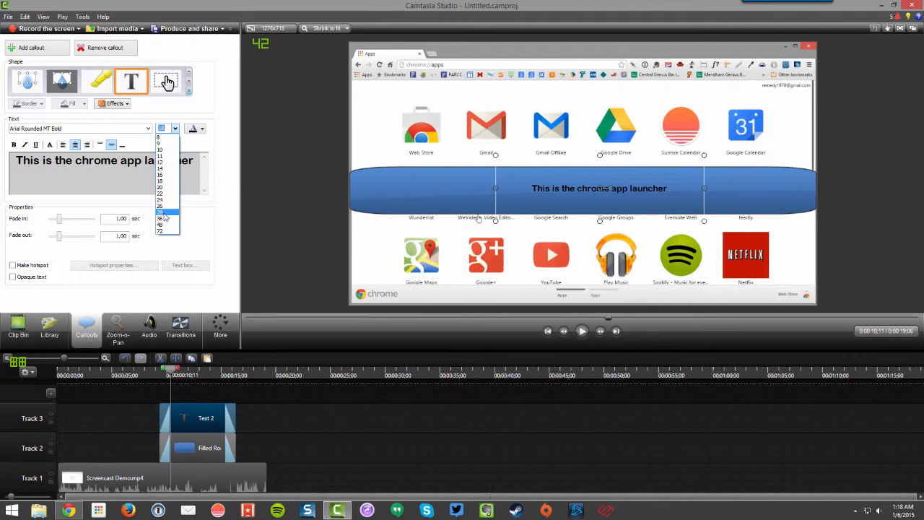
{"action": "left_click", "coordinate": [165, 224]}
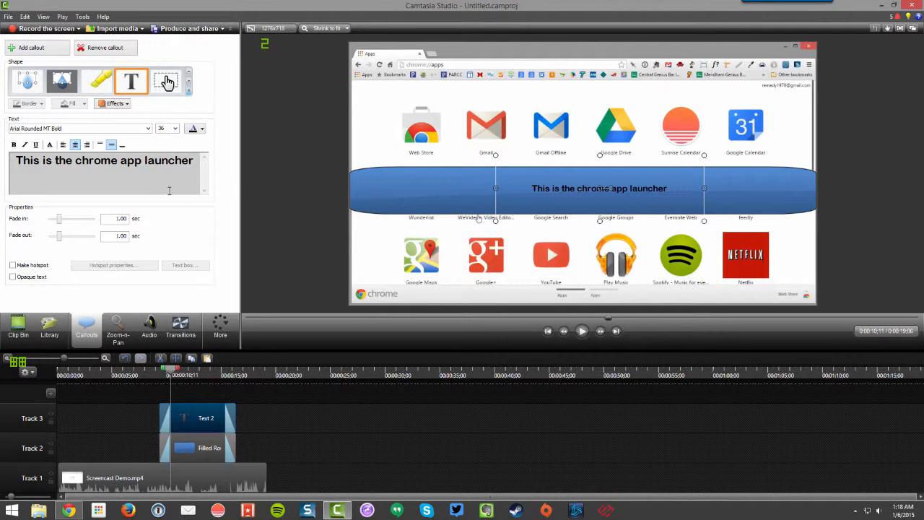
{"action": "triple_click", "coordinate": [175, 158]}
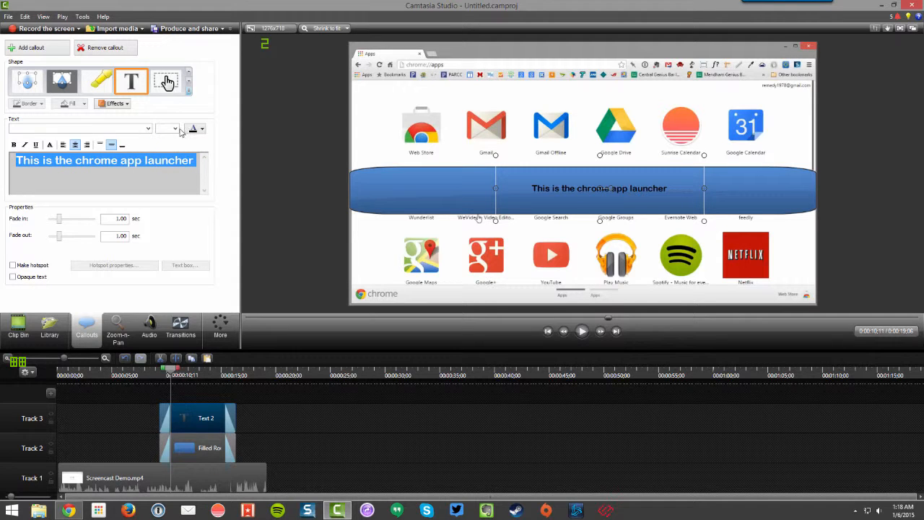
{"action": "left_click", "coordinate": [175, 129]}
{"action": "left_click", "coordinate": [164, 224]}
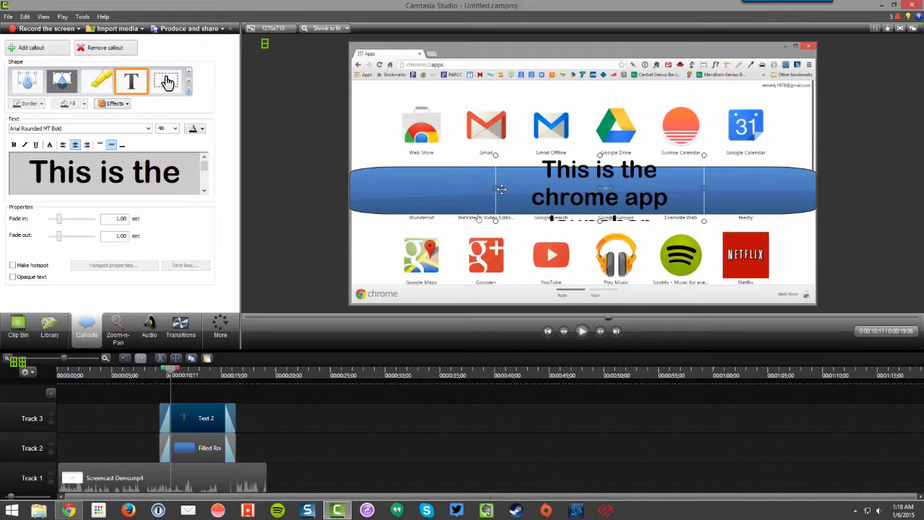
Step: Widen the text callout on both sides until the enlarged text fits on one line and center it on the blue band
{"action": "left_click_drag", "start_coordinate": [496, 188], "coordinate": [375, 189]}
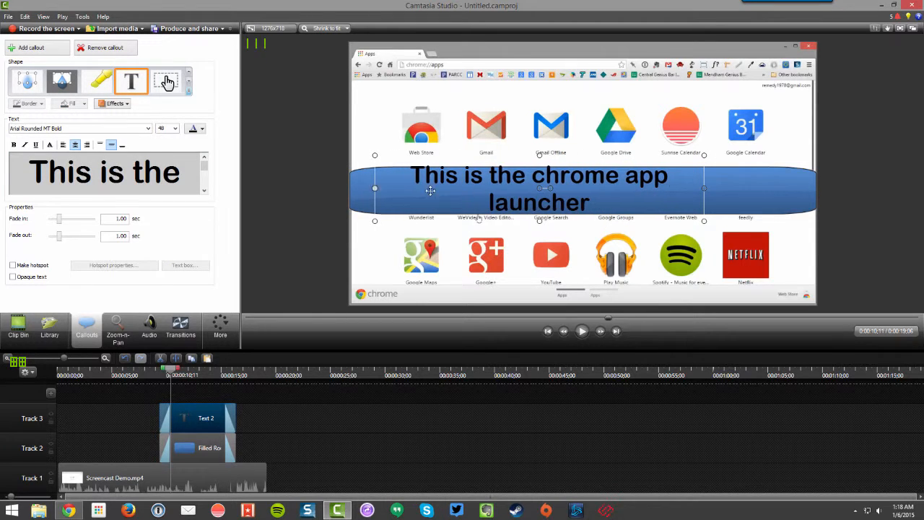
{"action": "left_click_drag", "start_coordinate": [705, 189], "coordinate": [791, 189]}
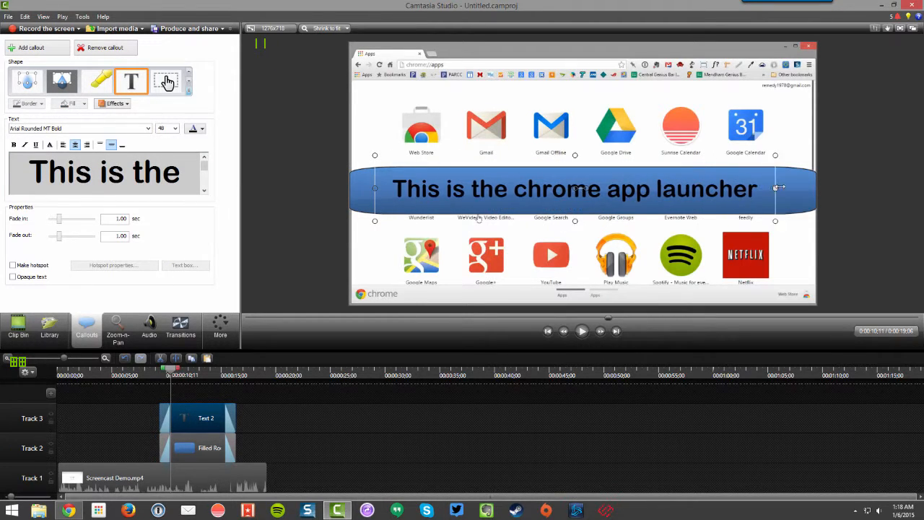
{"action": "left_click_drag", "start_coordinate": [584, 188], "coordinate": [597, 188]}
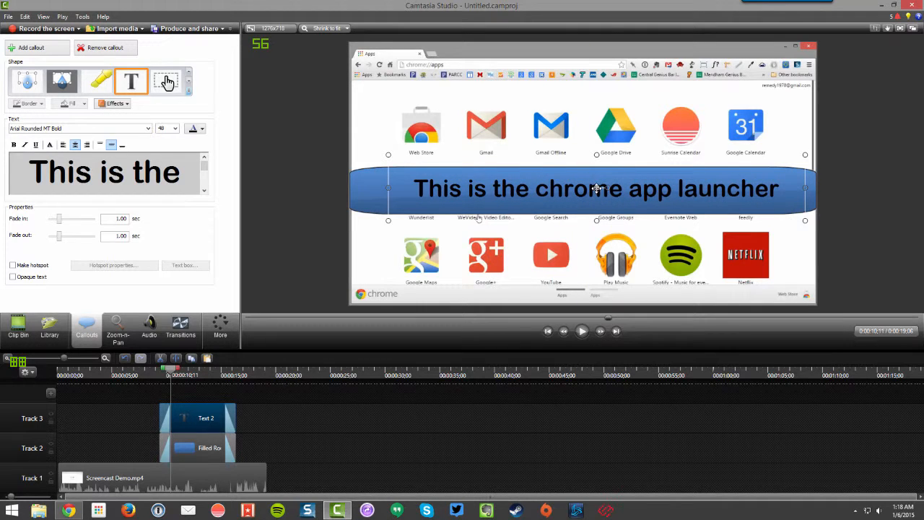
Step: Preview the banner's fade-in by playing the video from about 0:00:08;04 and pause at about 0:00:12;04
{"action": "left_click", "coordinate": [146, 372]}
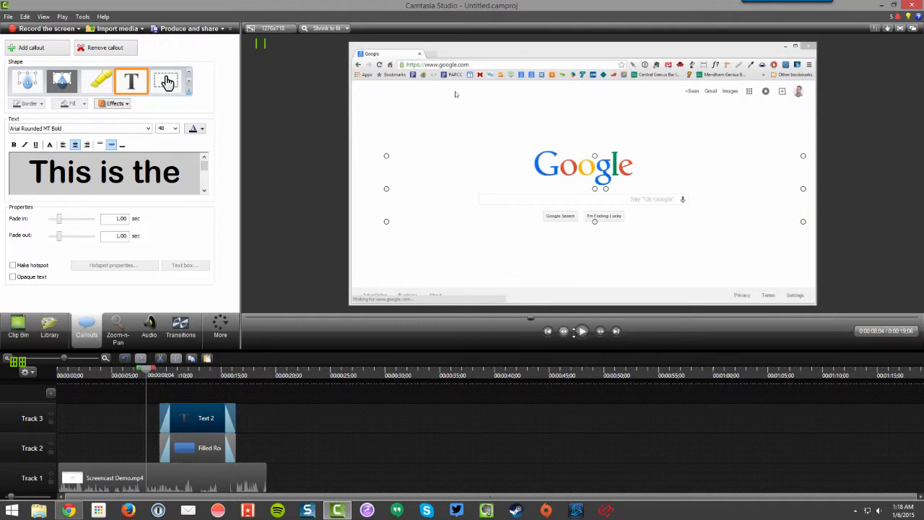
{"action": "left_click", "coordinate": [581, 331]}
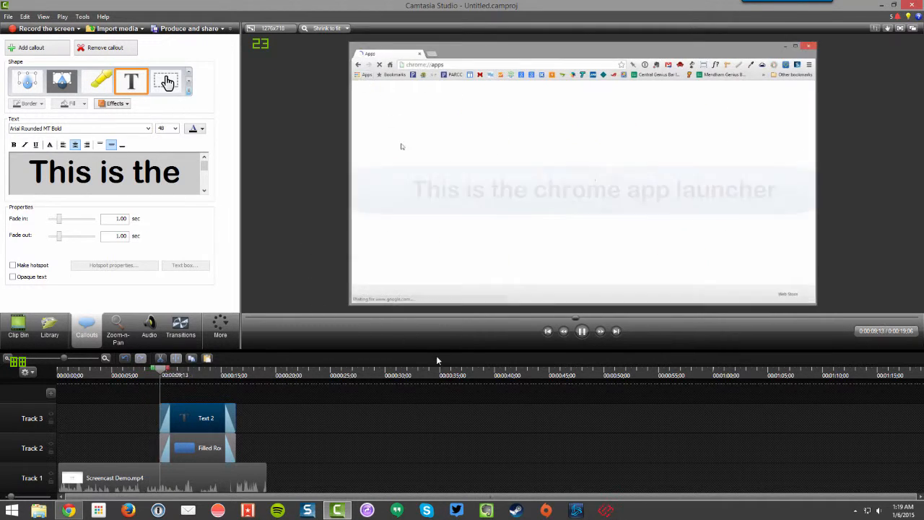
{"action": "left_click", "coordinate": [582, 330]}
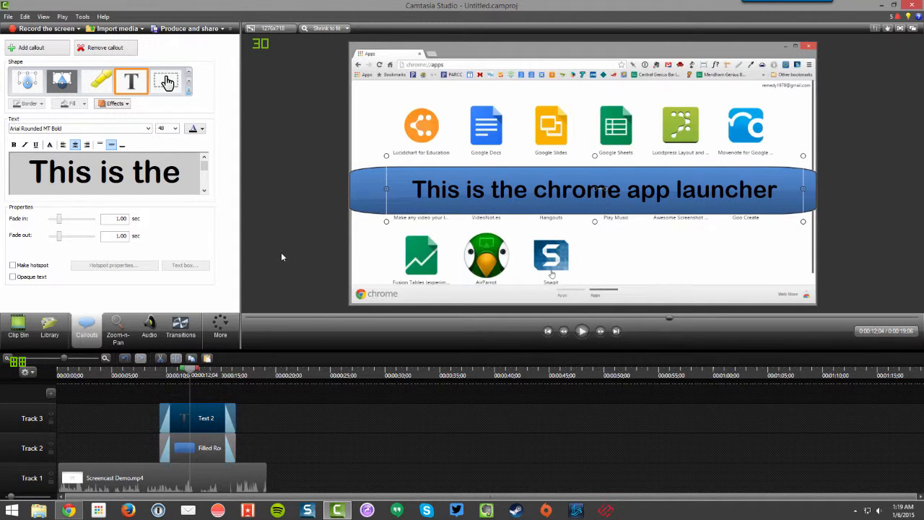